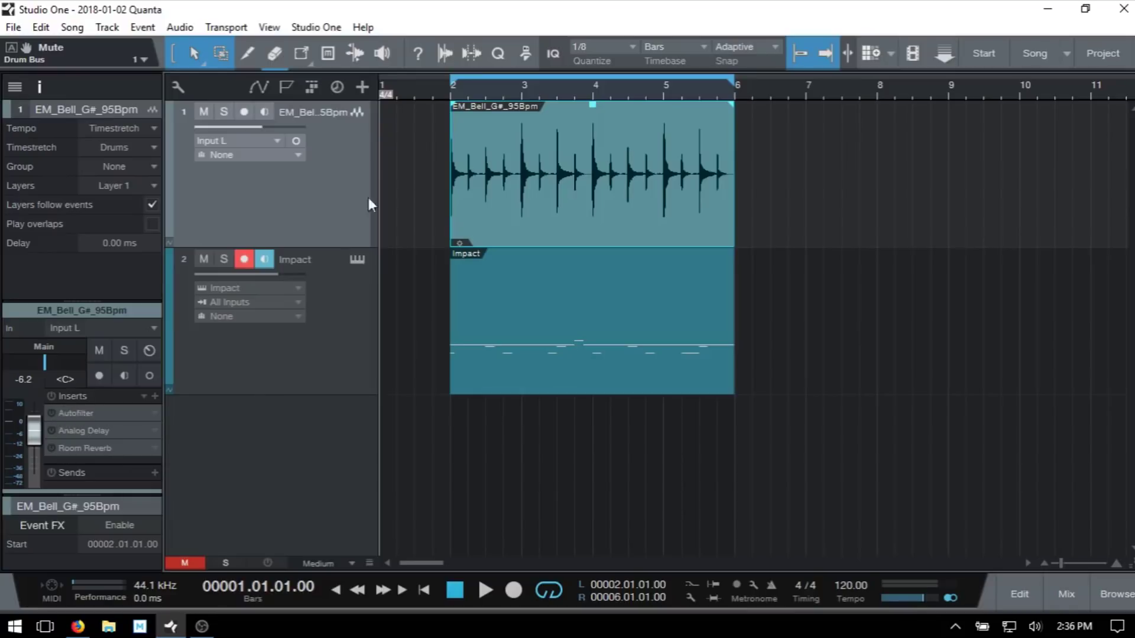
click(432, 85)
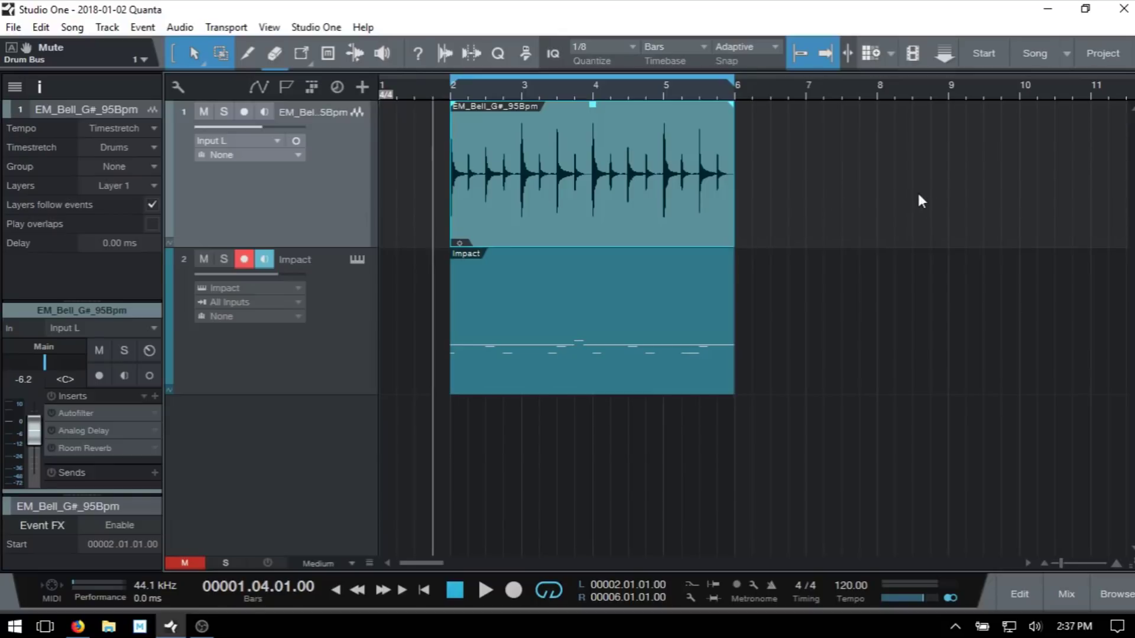
key(space)
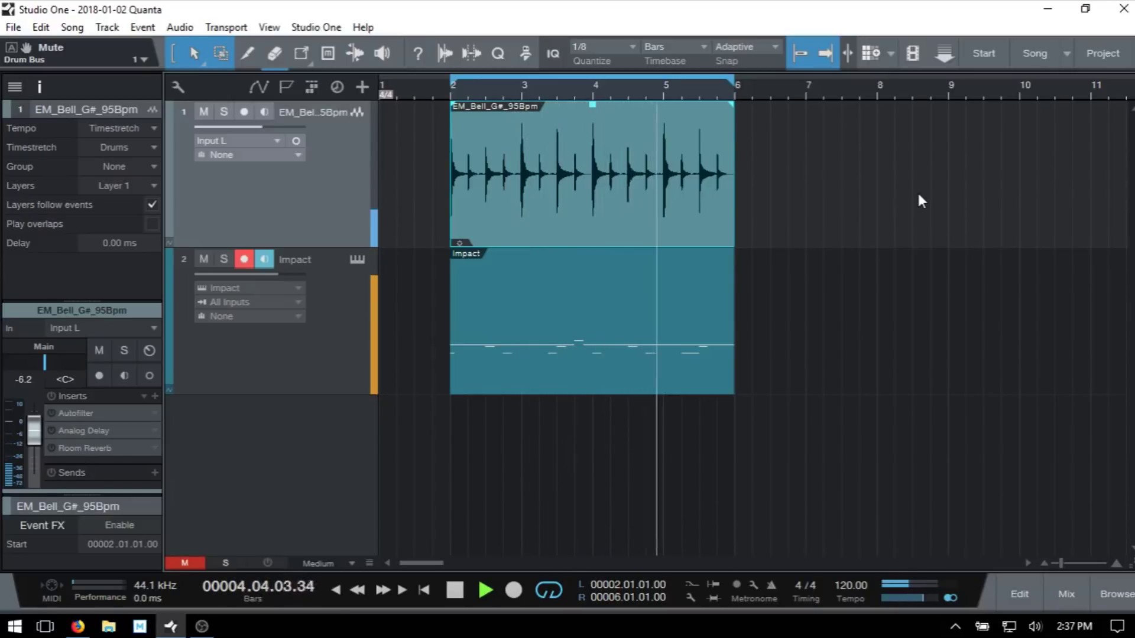
key(space)
key(Home)
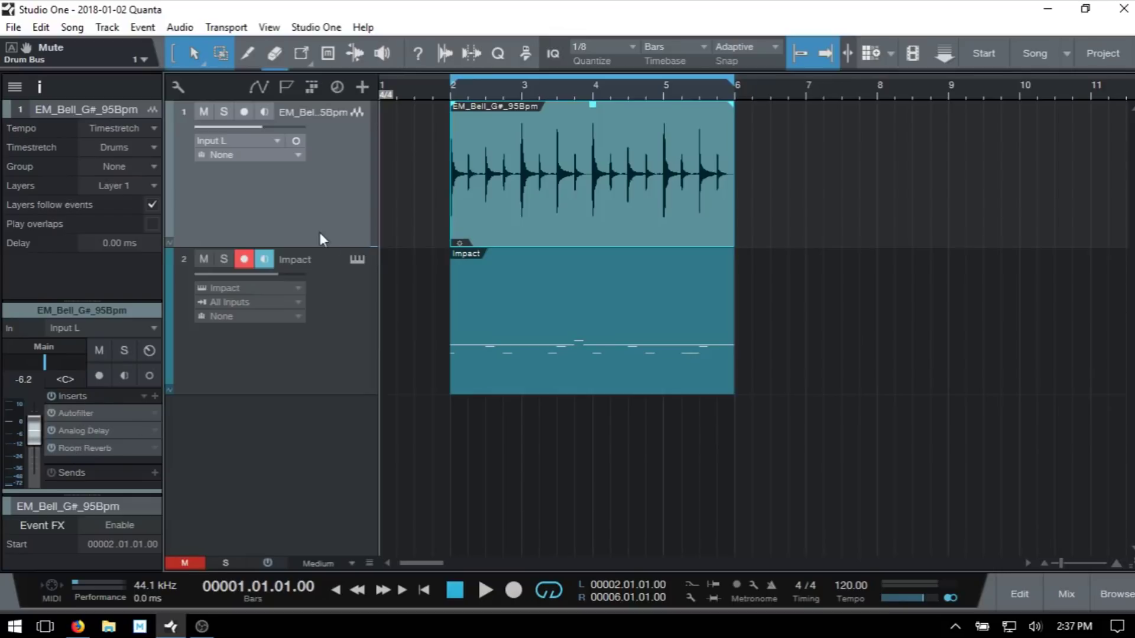
key(space)
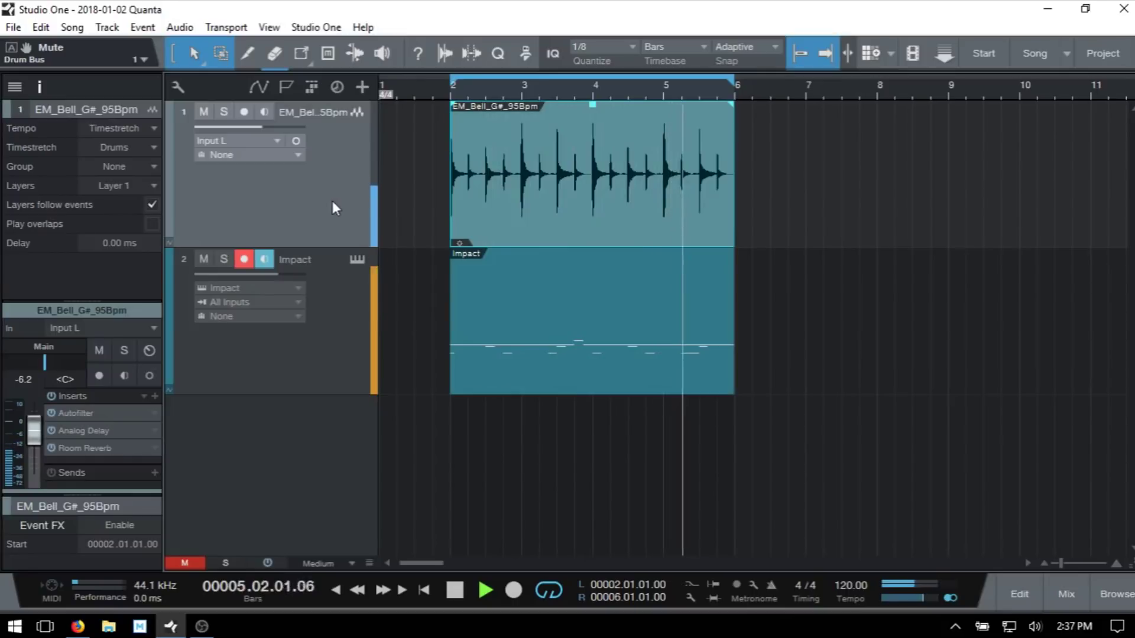
key(space)
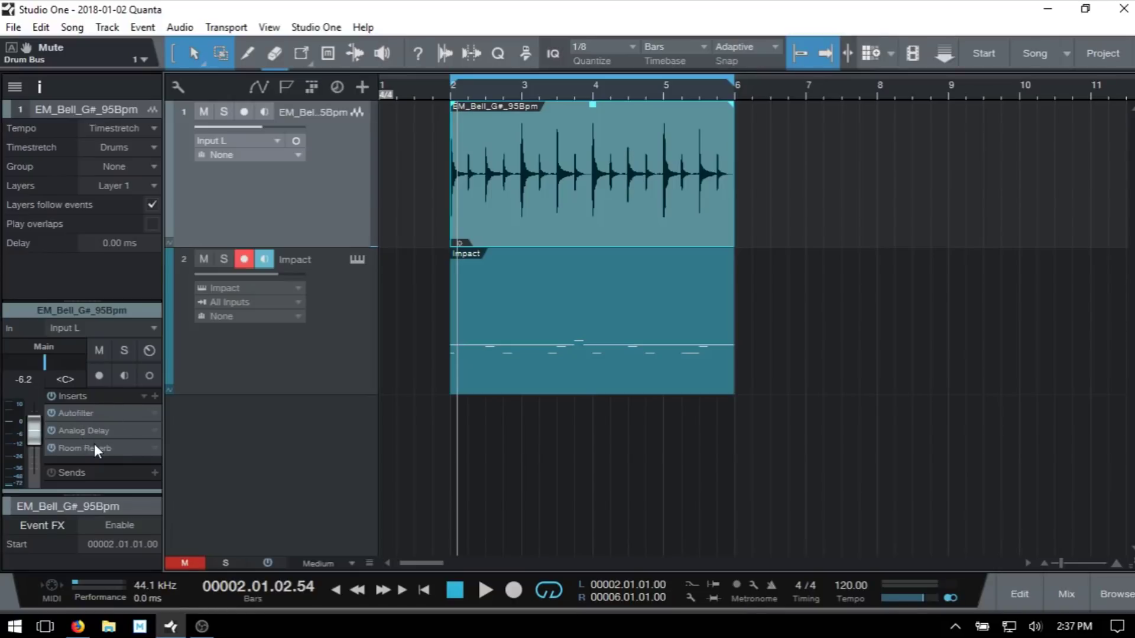
right_click(283, 212)
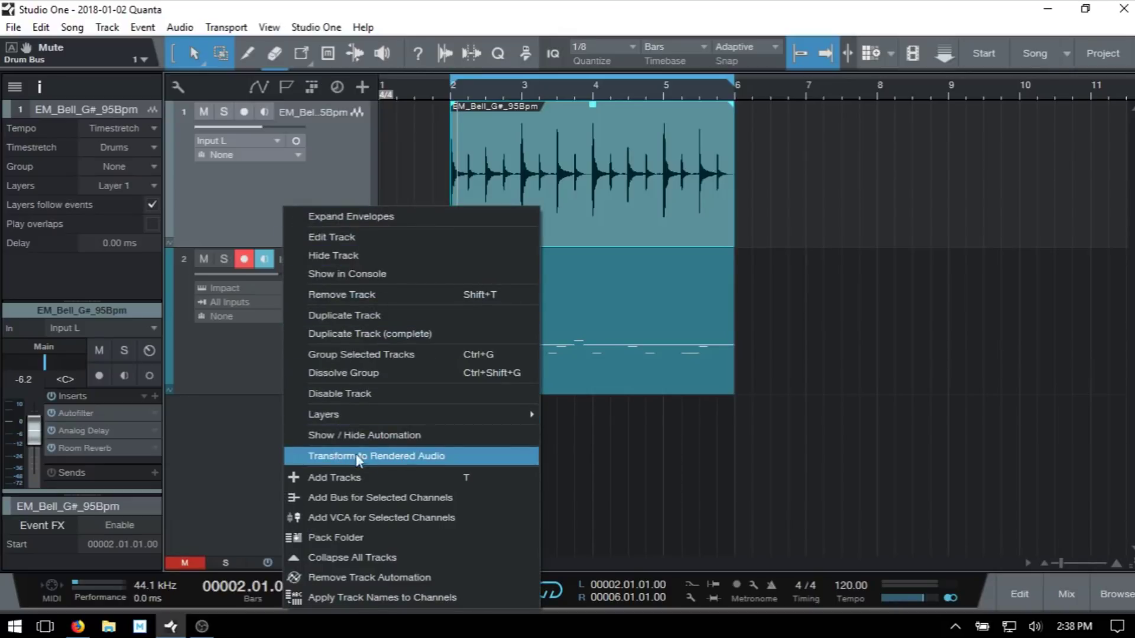
click(385, 456)
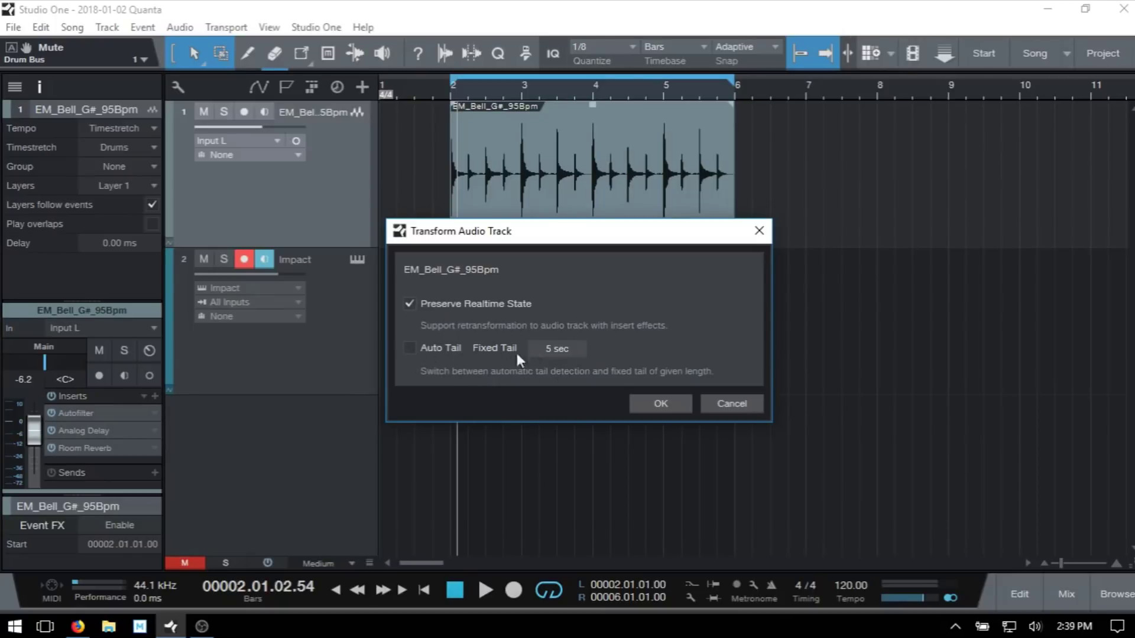
click(554, 349)
click(410, 349)
click(409, 349)
click(729, 403)
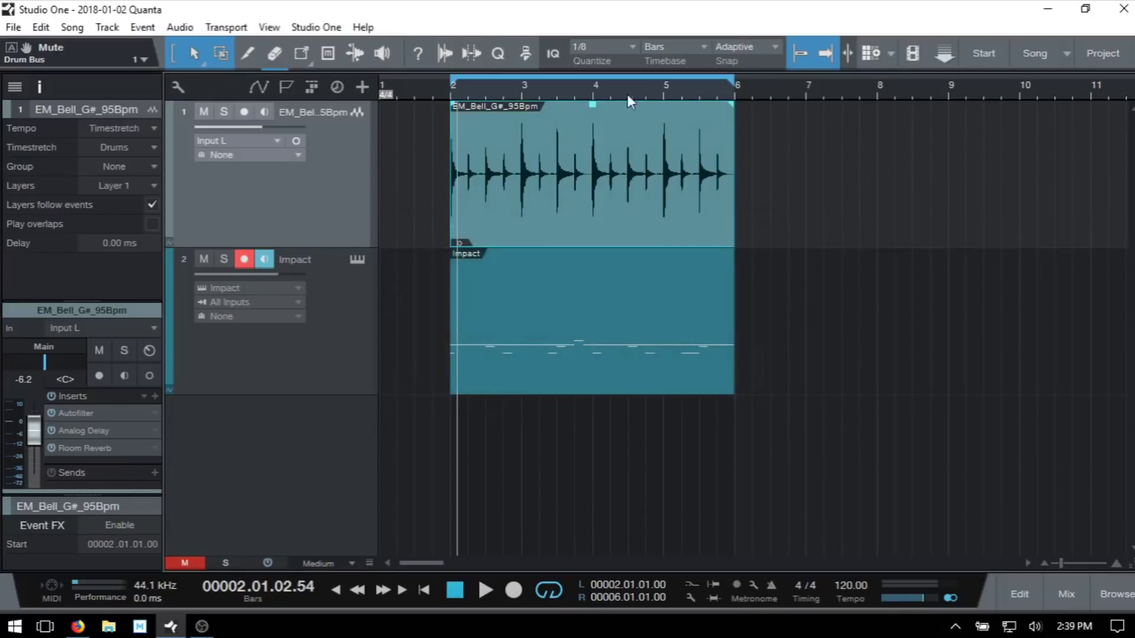
click(654, 94)
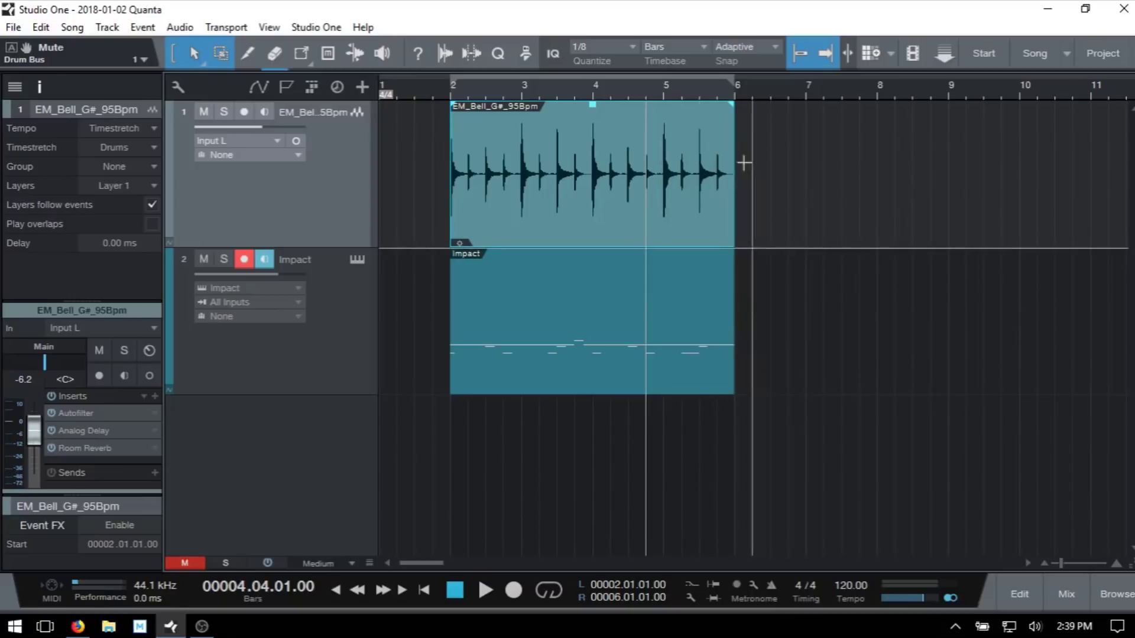
key(space)
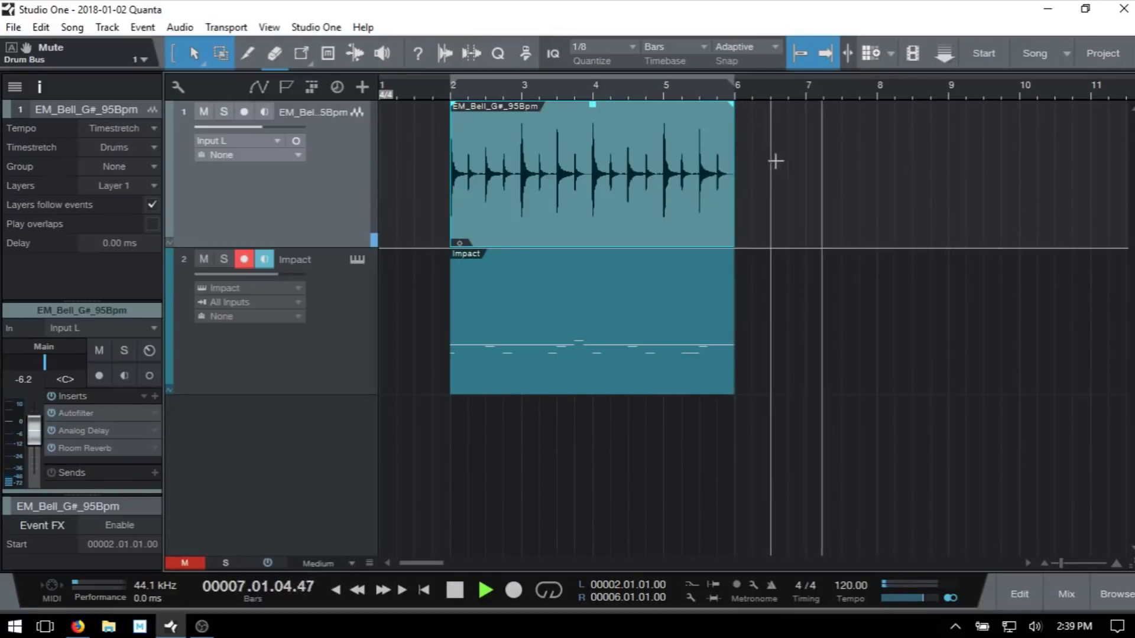
key(space)
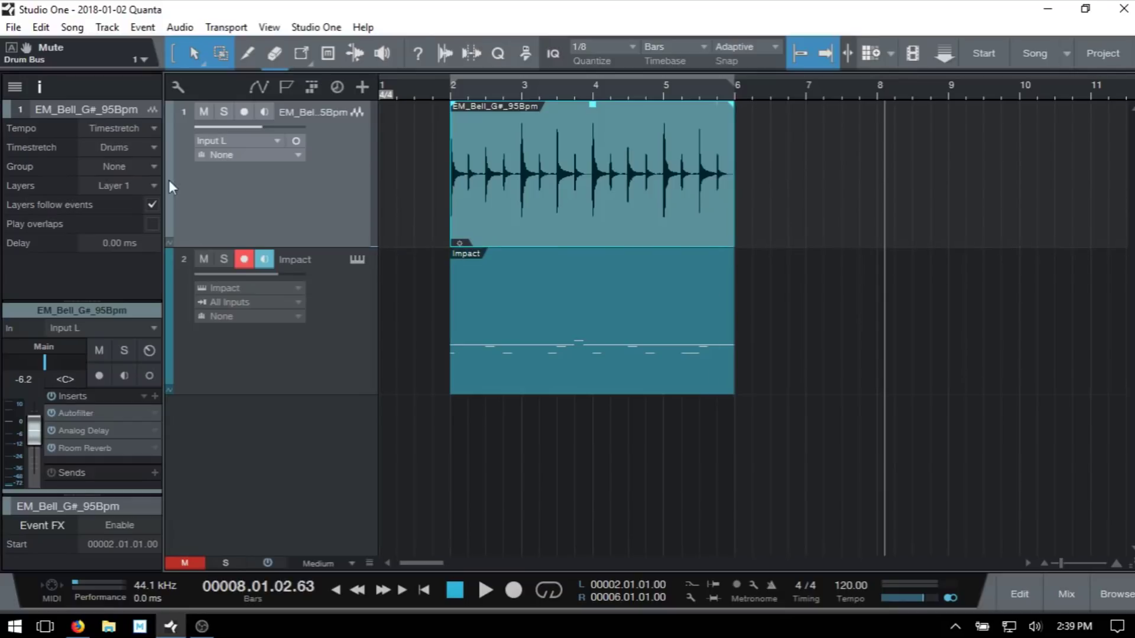
Render the bell track and its effects to one audio event with a 5-second fixed tail.
right_click(285, 207)
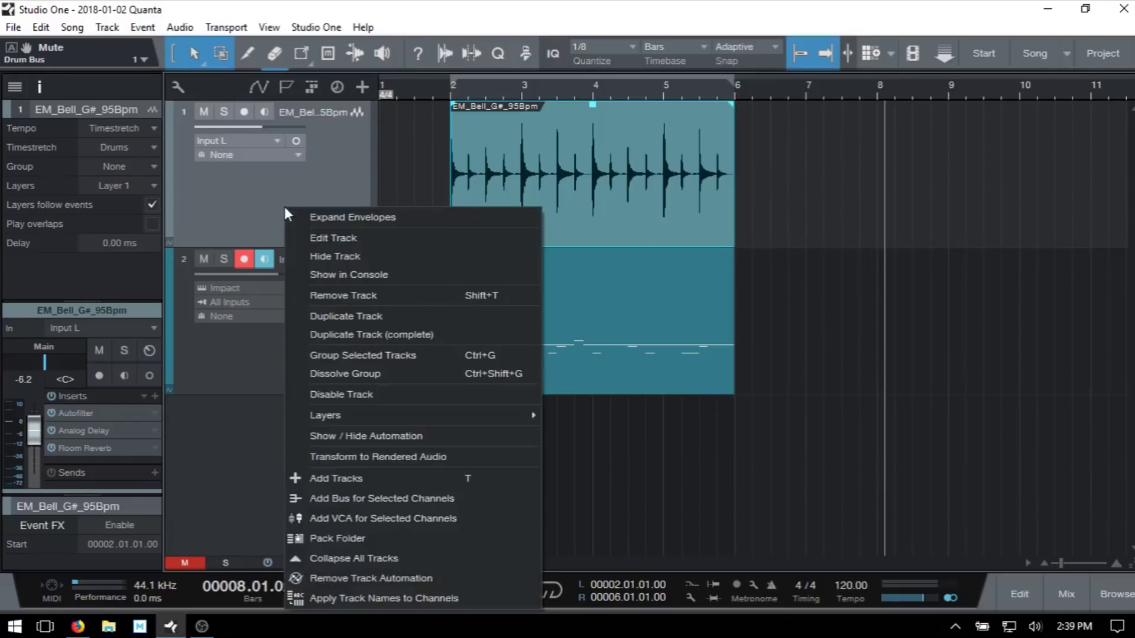
click(375, 458)
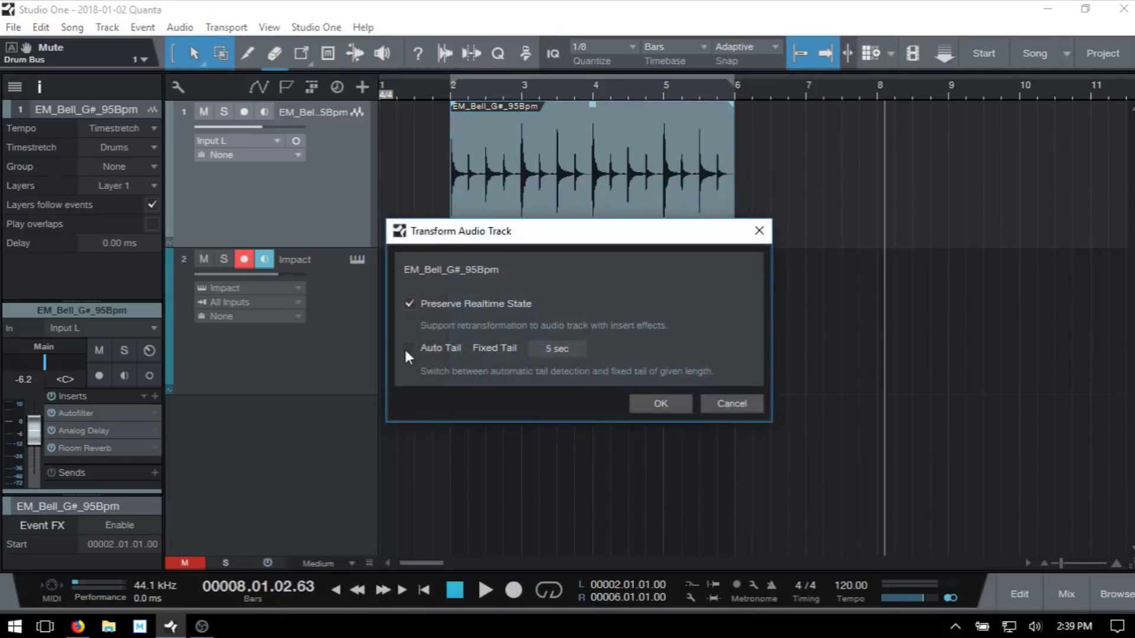
click(562, 349)
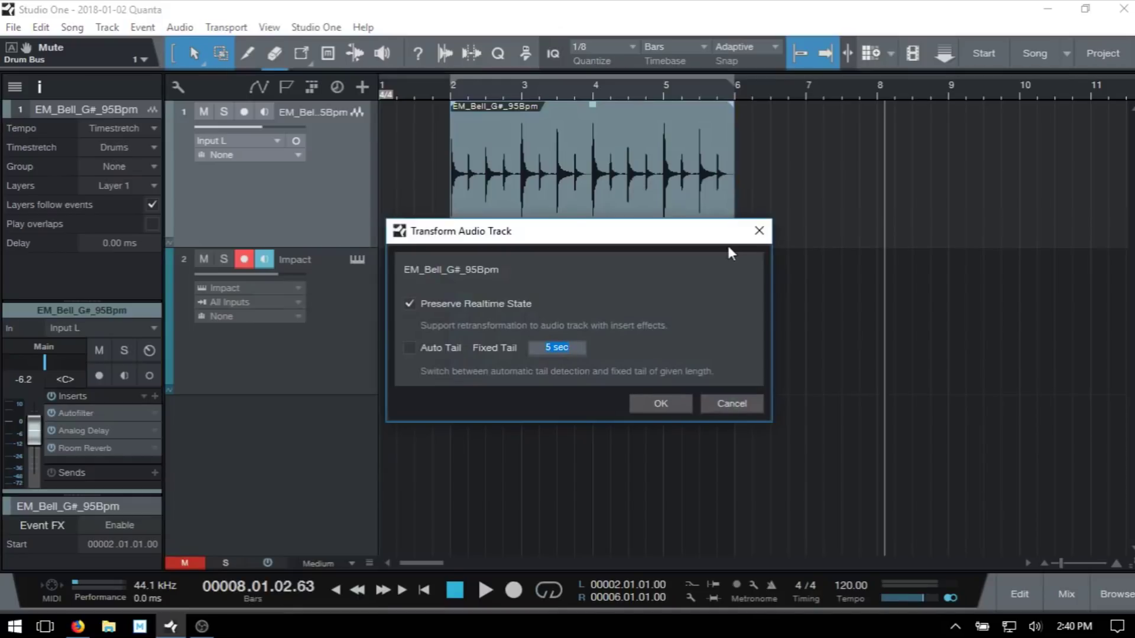
key(Return)
click(666, 407)
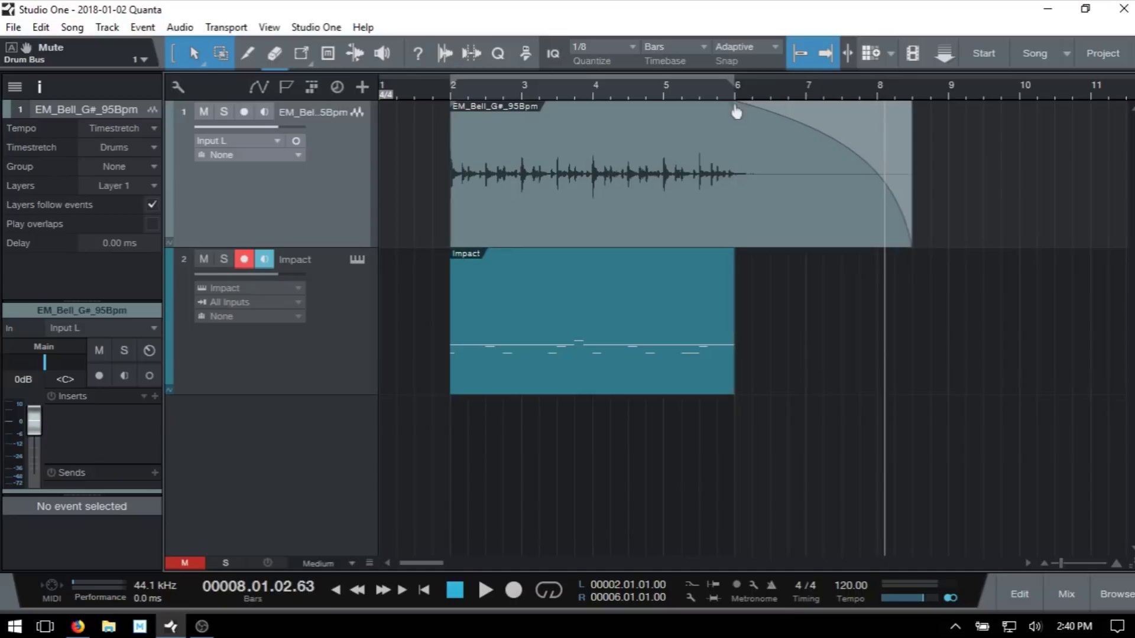
Move the rendered bell event's fade-out to start past bar 6, then play it from bar 2.
drag(737, 112, 772, 112)
click(437, 91)
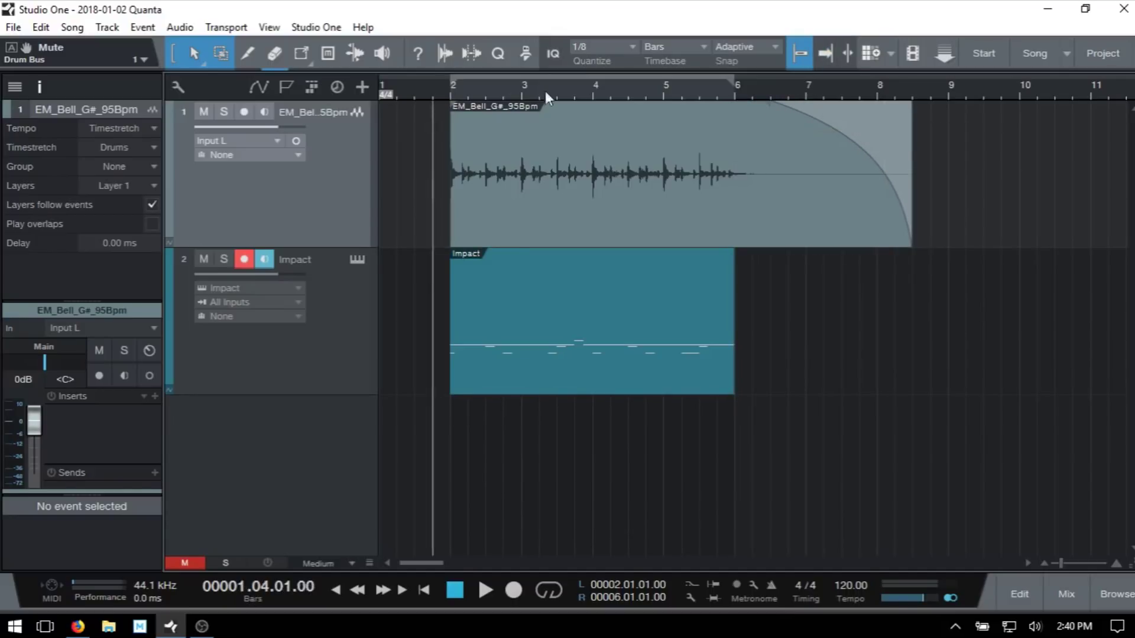
key(space)
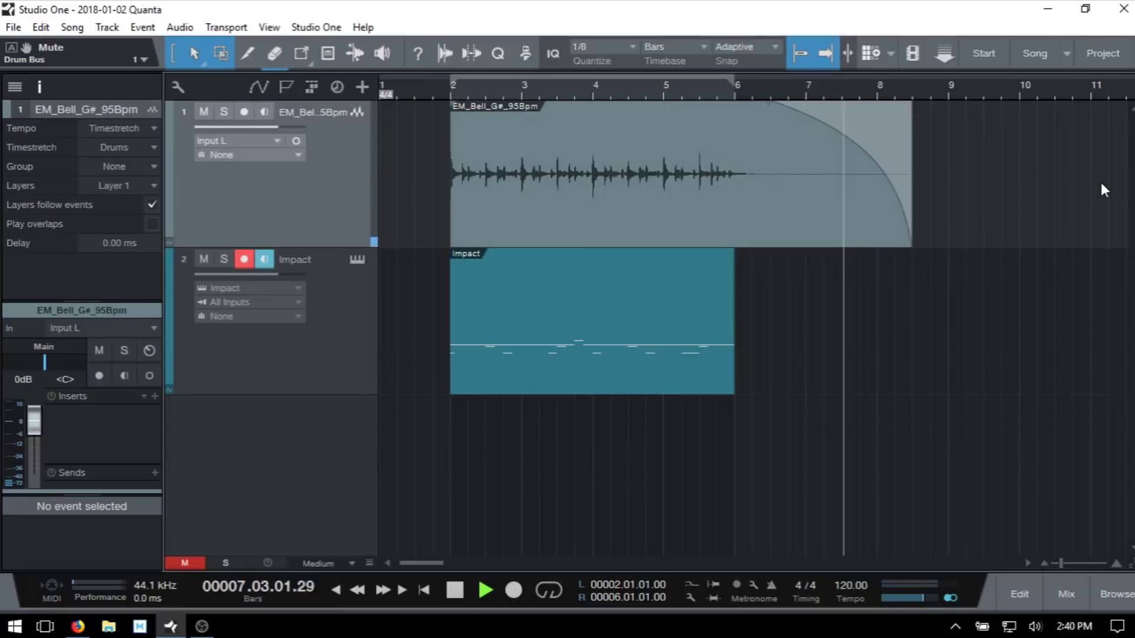
key(space)
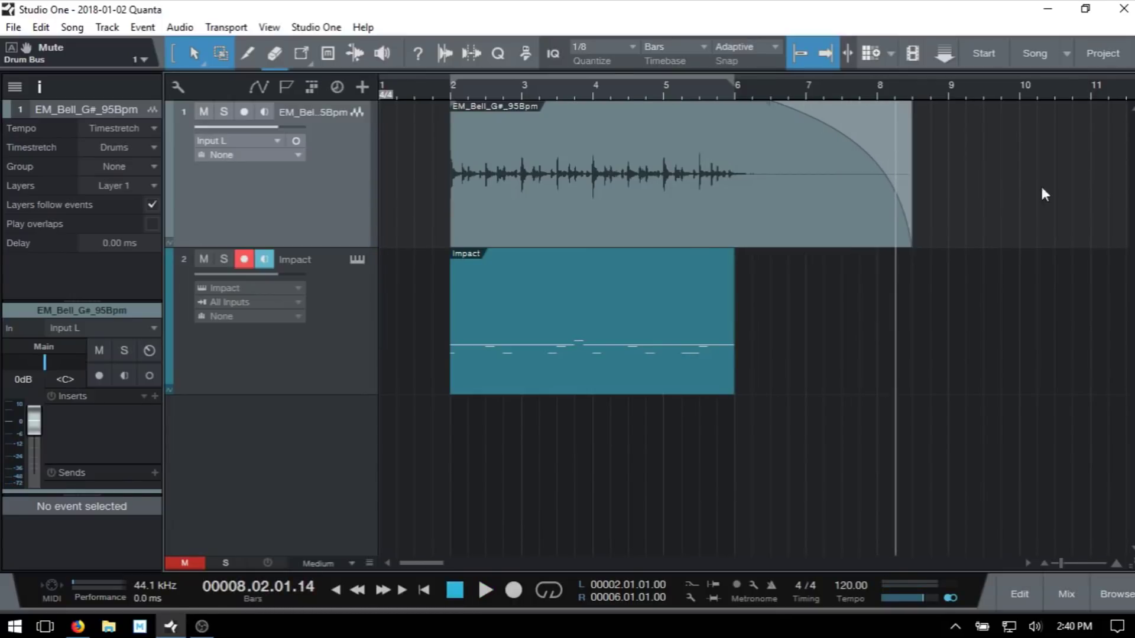
right_click(312, 221)
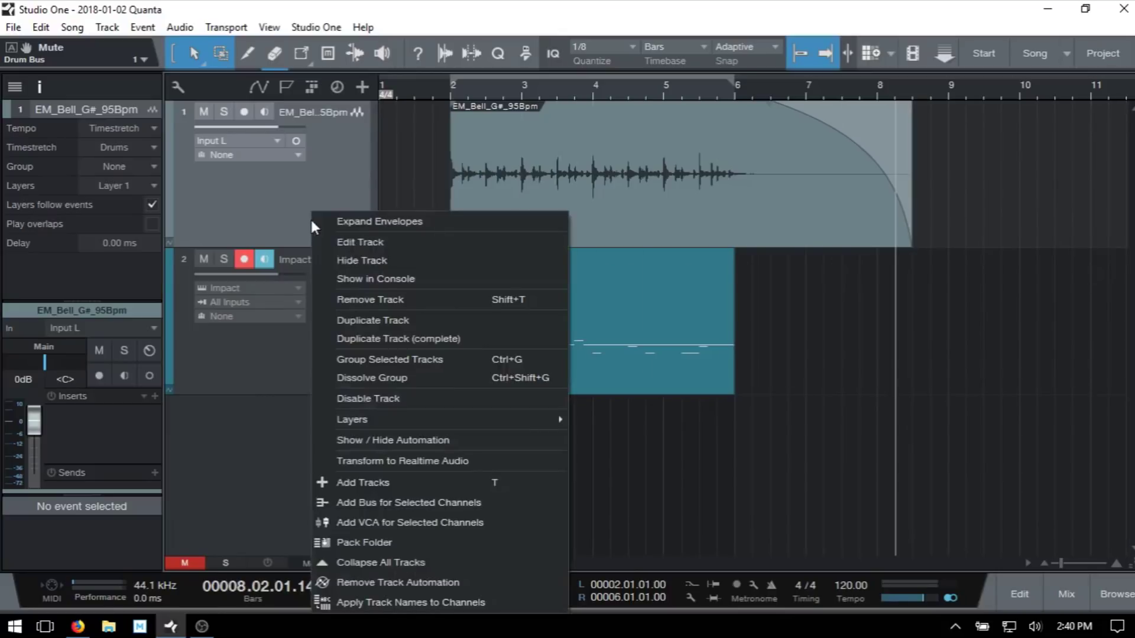
click(400, 461)
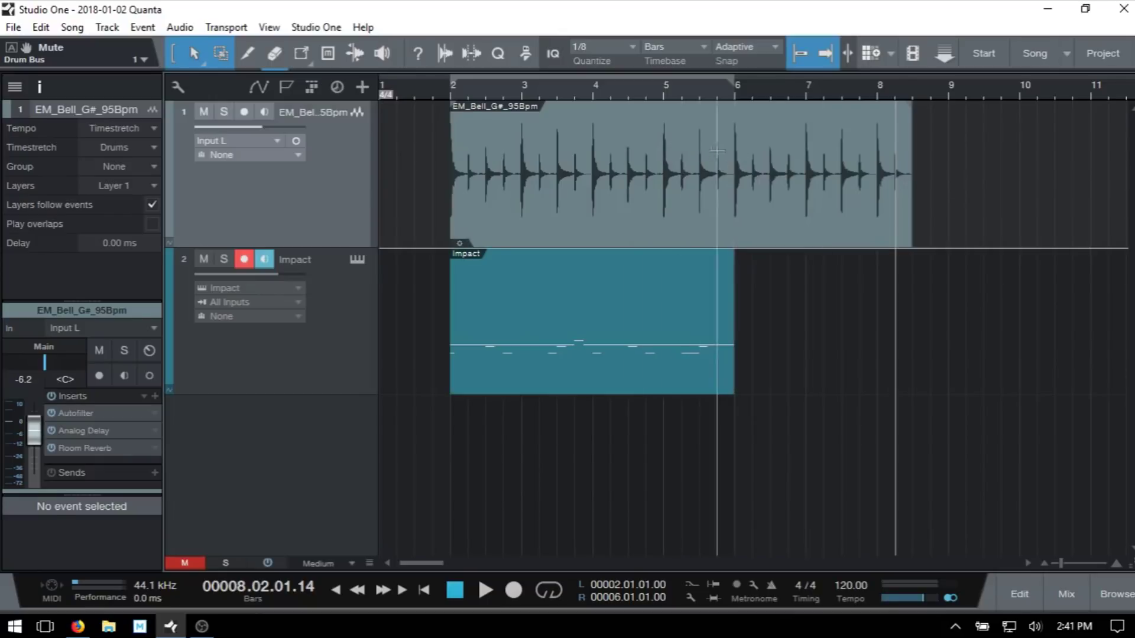
key(3)
click(739, 157)
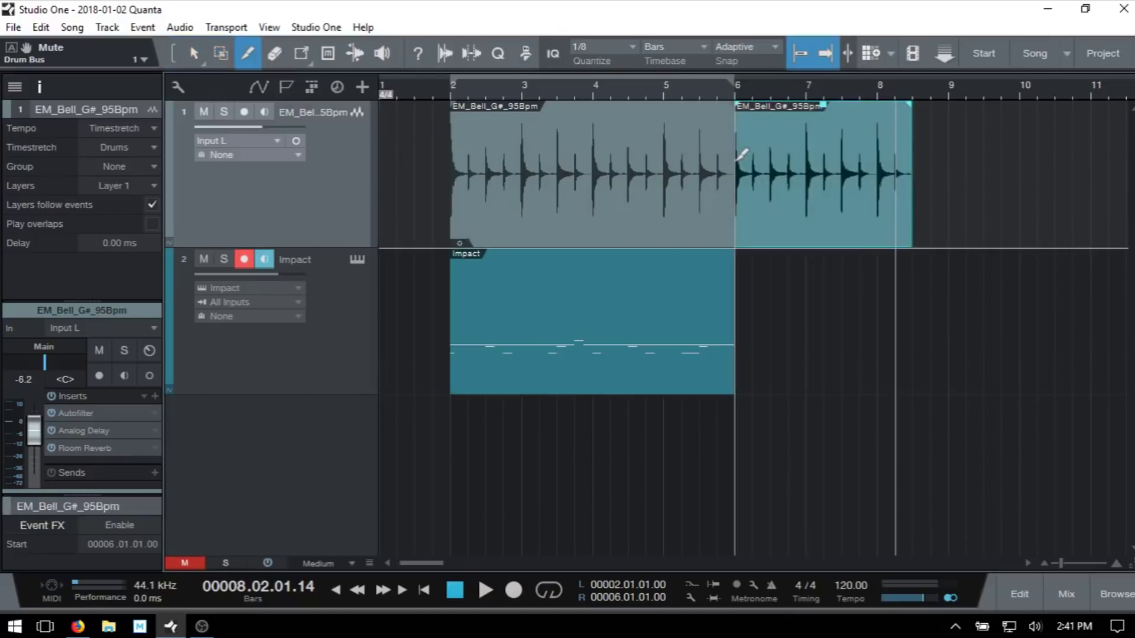
key(1)
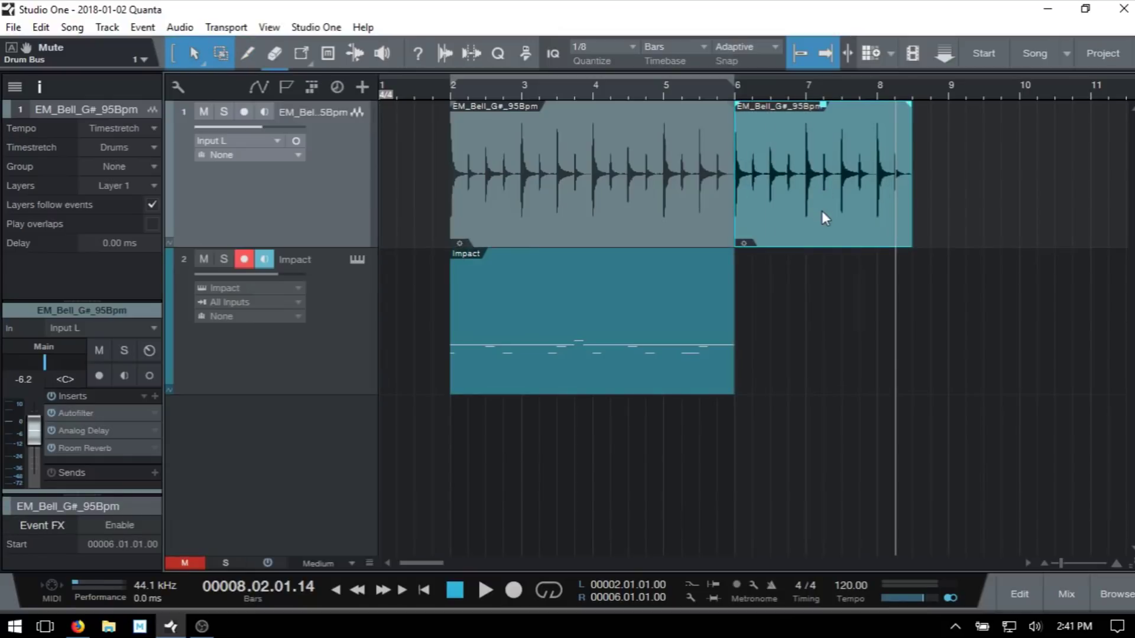
key(Delete)
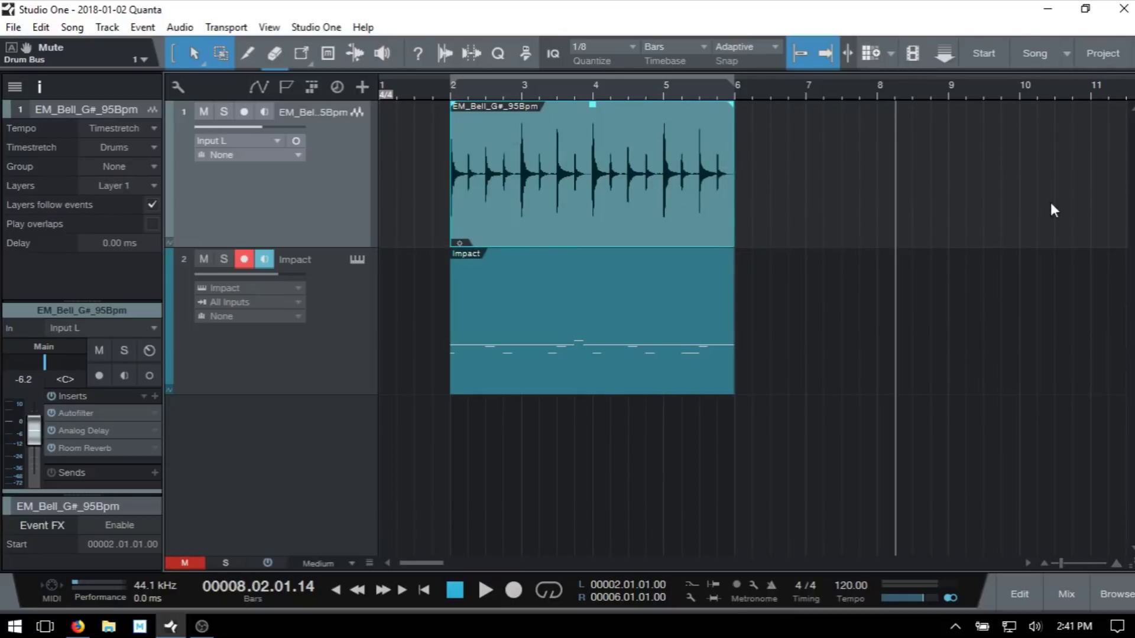
Mute the EM_Bell audio track, clearing all mutes once and reapplying it.
click(203, 111)
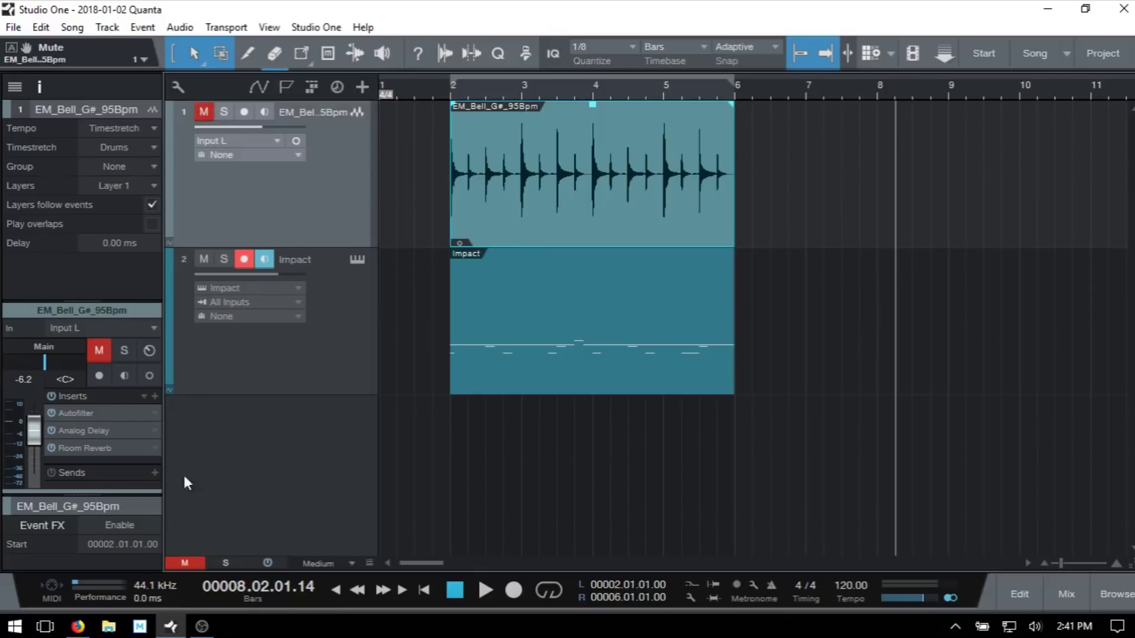
click(178, 564)
click(204, 112)
Check the Impact drum instrument editor, then select the Impact instrument track.
click(358, 258)
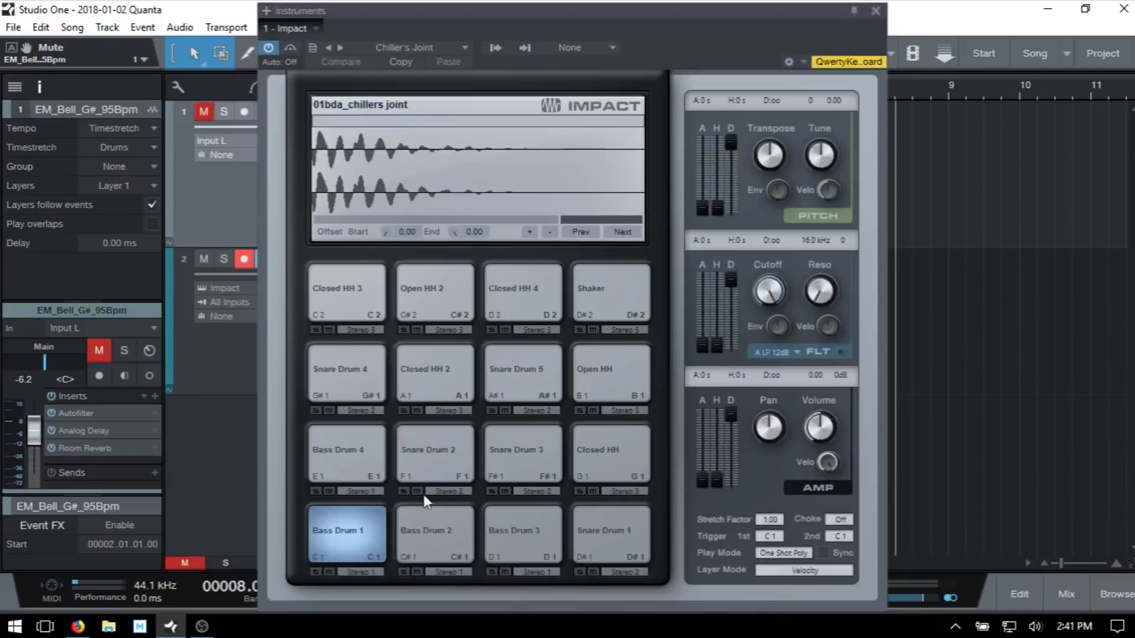
click(876, 10)
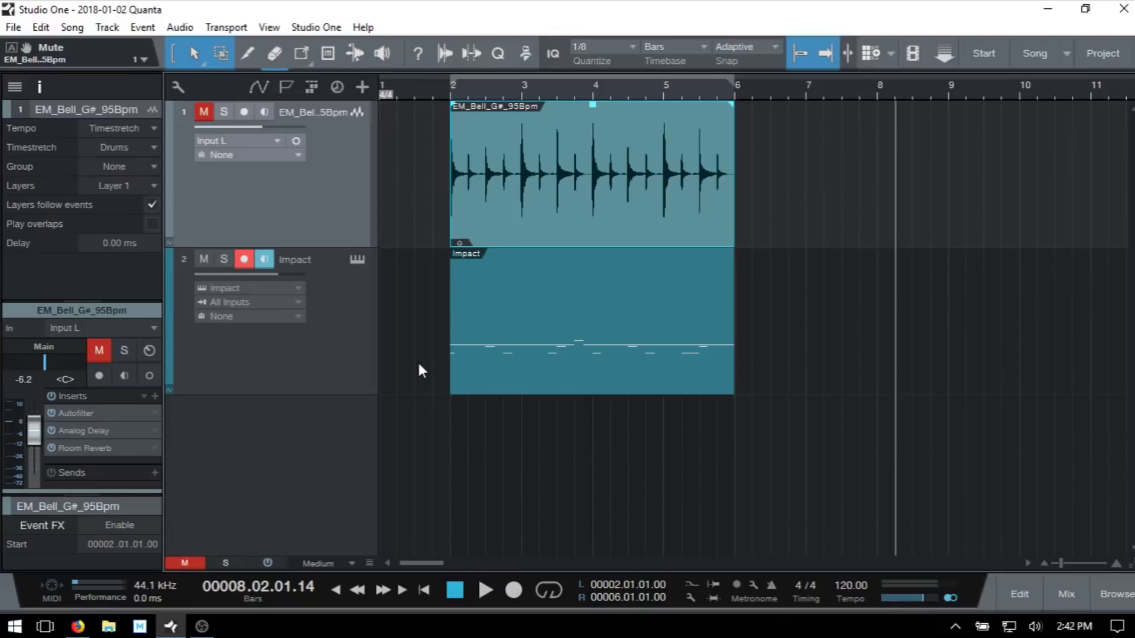
click(326, 354)
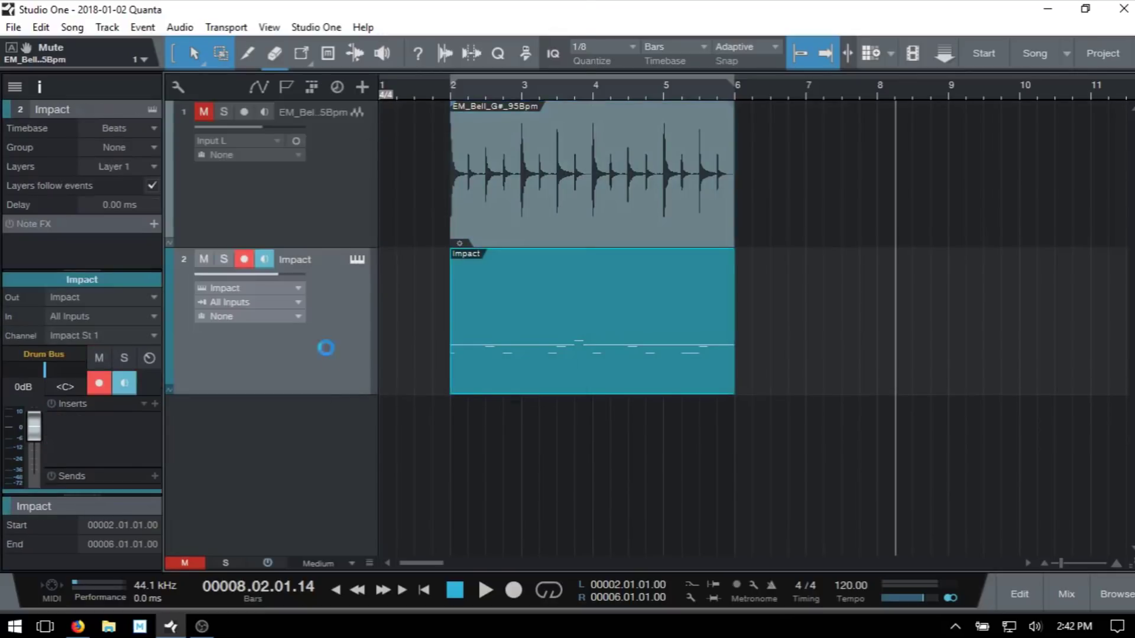
right_click(326, 349)
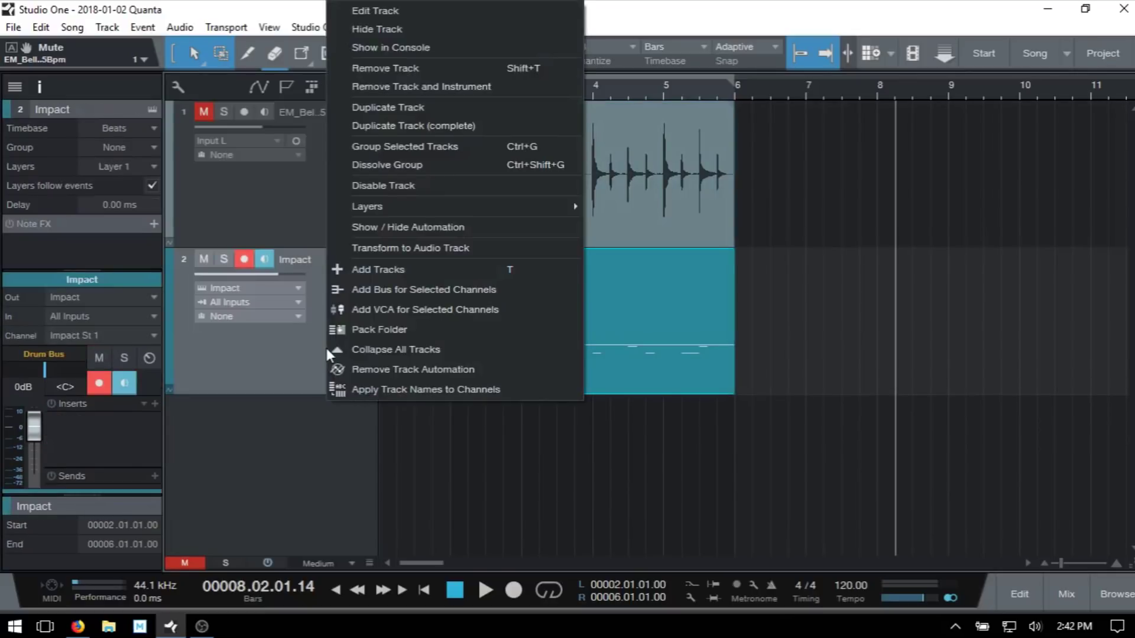
click(458, 247)
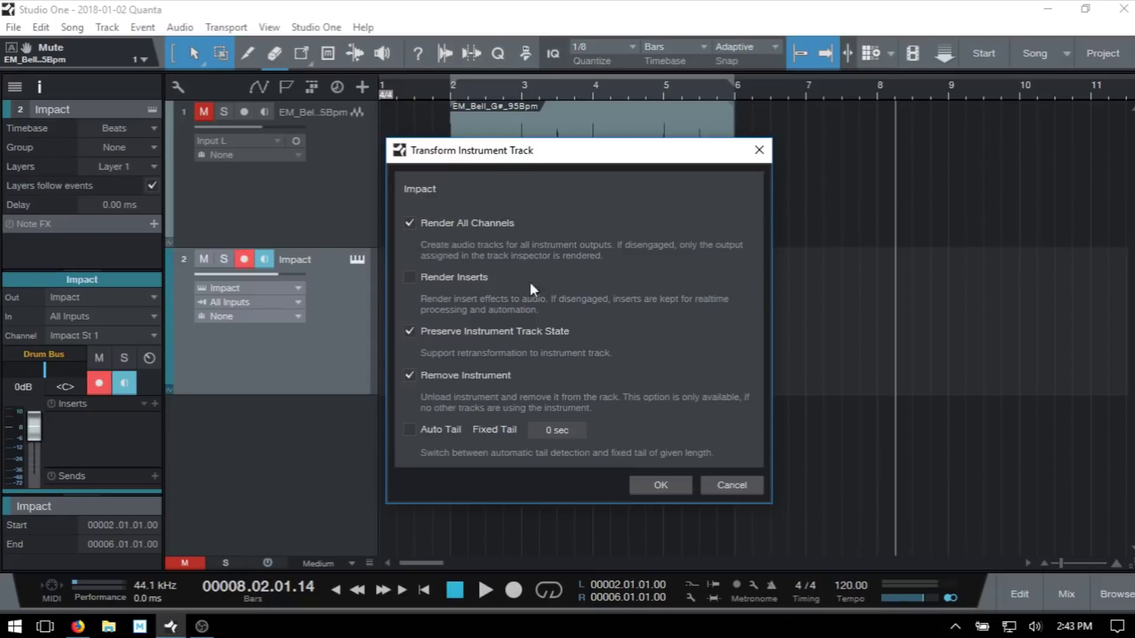
click(732, 485)
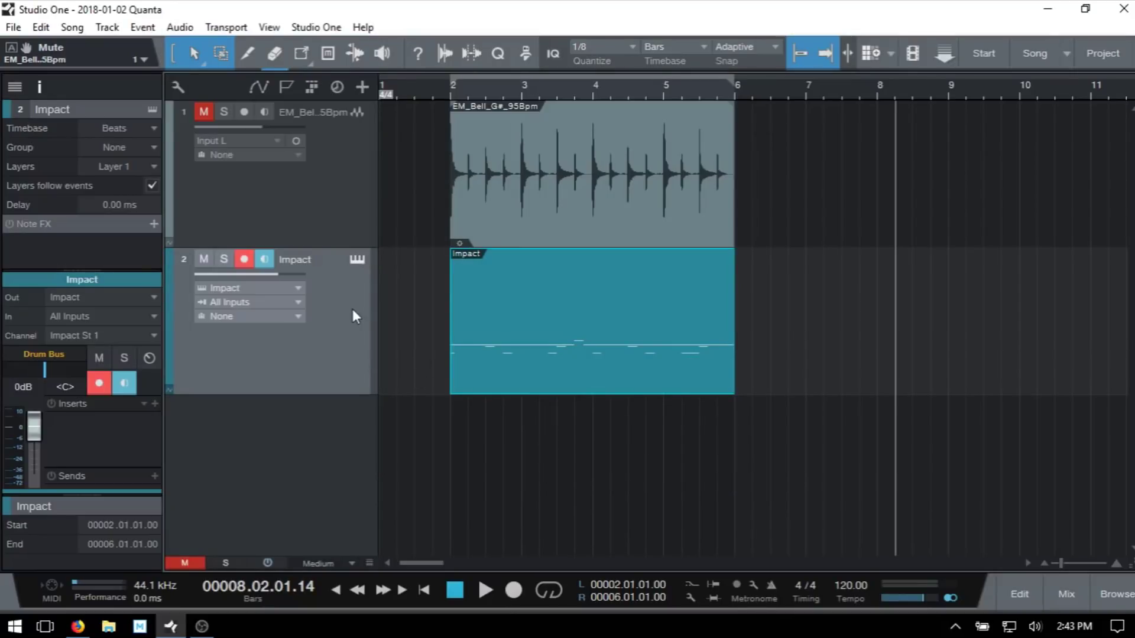
Show the mixer with Impact outputs St 1–3 and the Drum Bus, and play the song from the start.
key(F3)
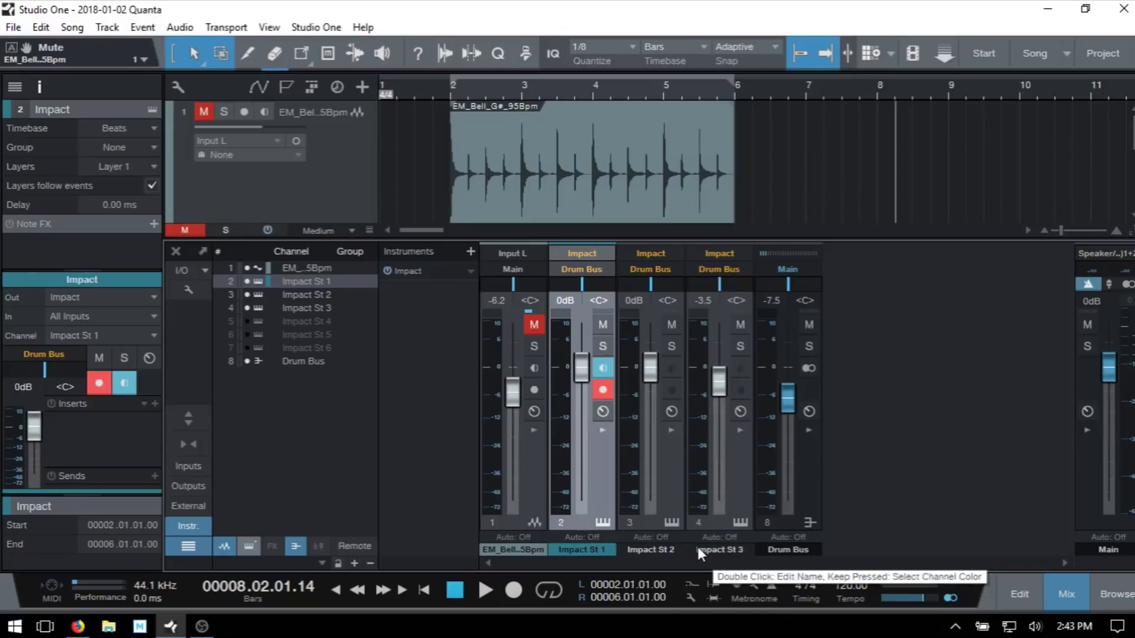
key(Home)
key(space)
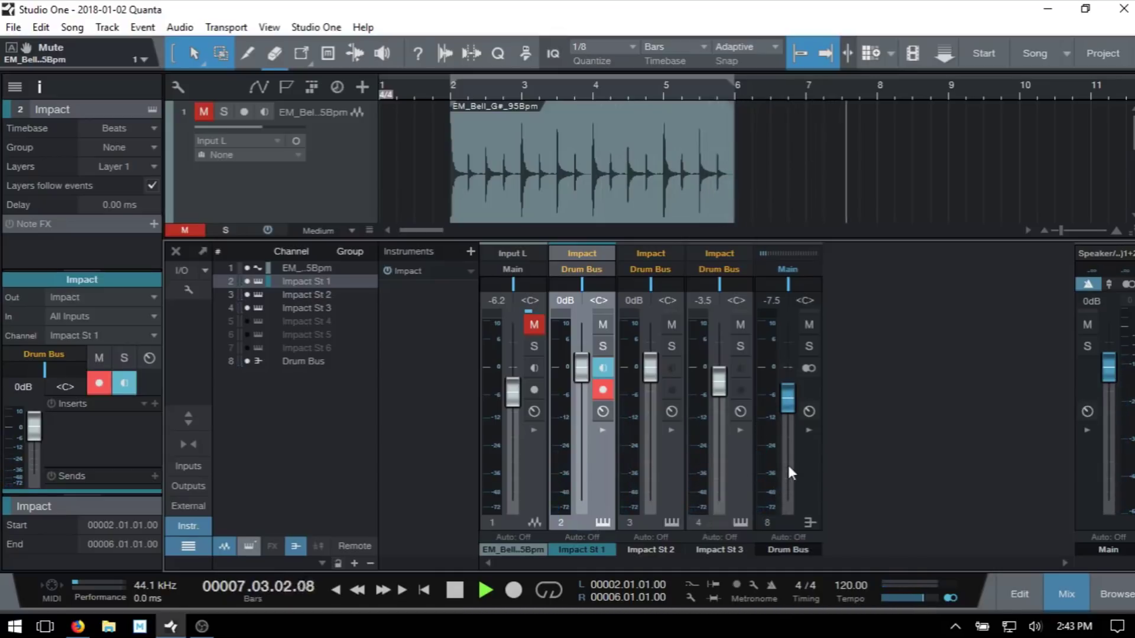
key(space)
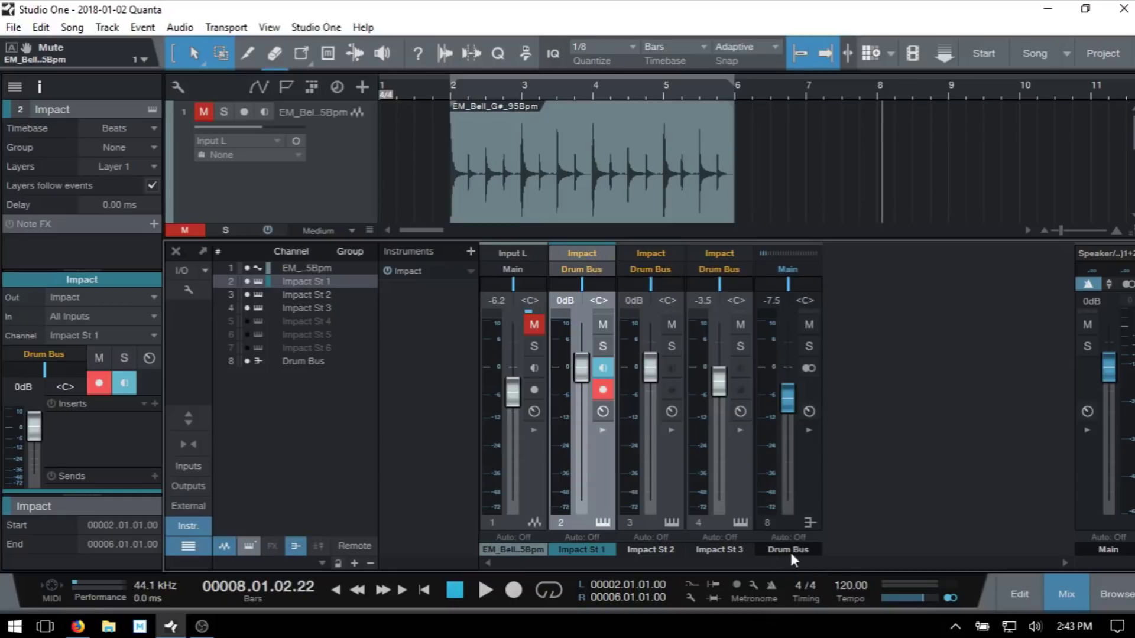
Hide the mixer and choose Transform to Audio Track for the Impact instrument track.
key(F3)
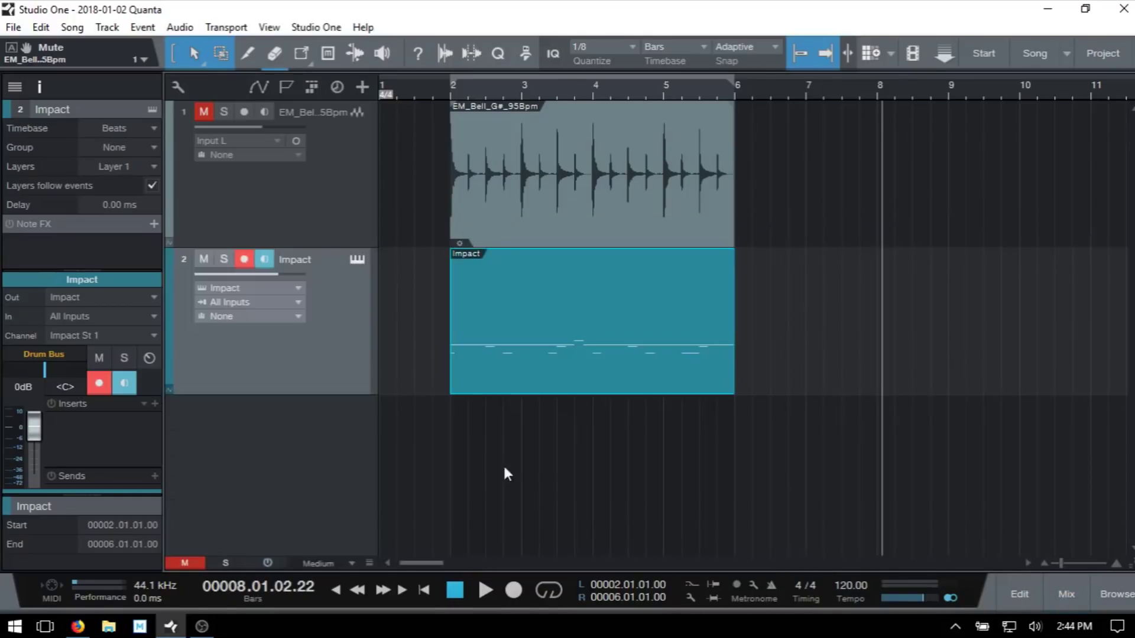
right_click(249, 352)
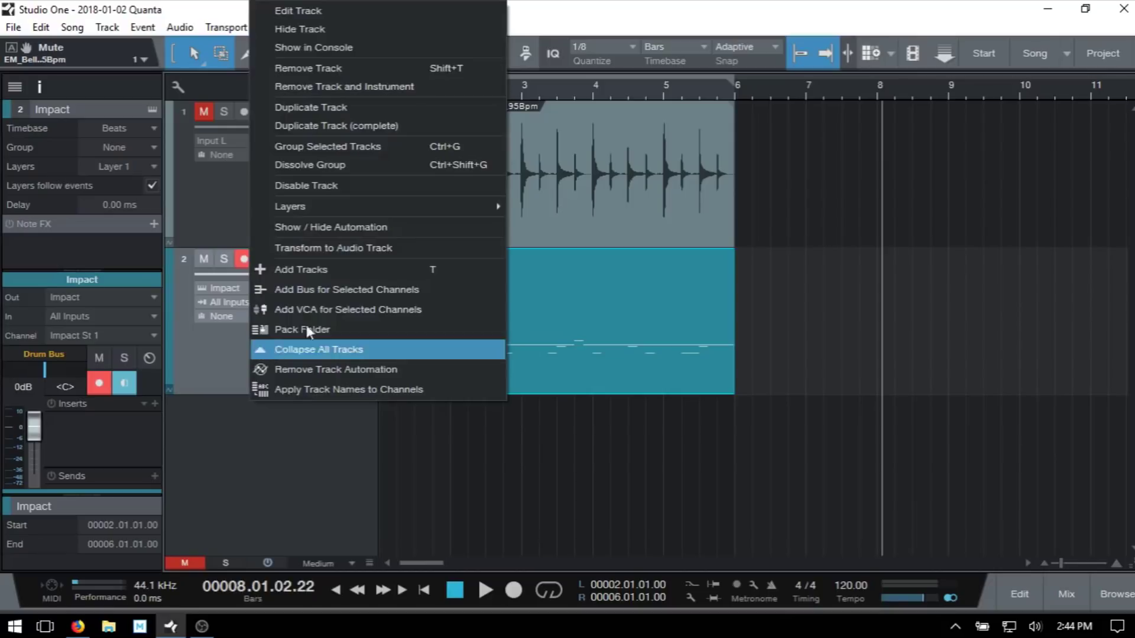
click(385, 248)
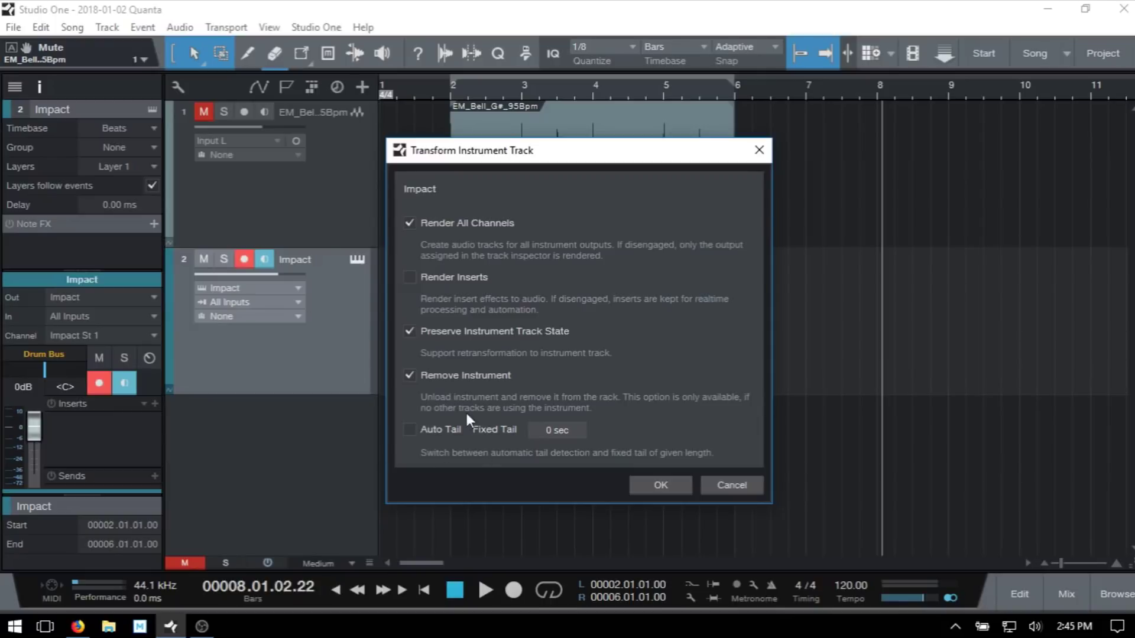
Render all Impact output channels into audio tracks Impact St 1–6 and scroll through them.
click(652, 485)
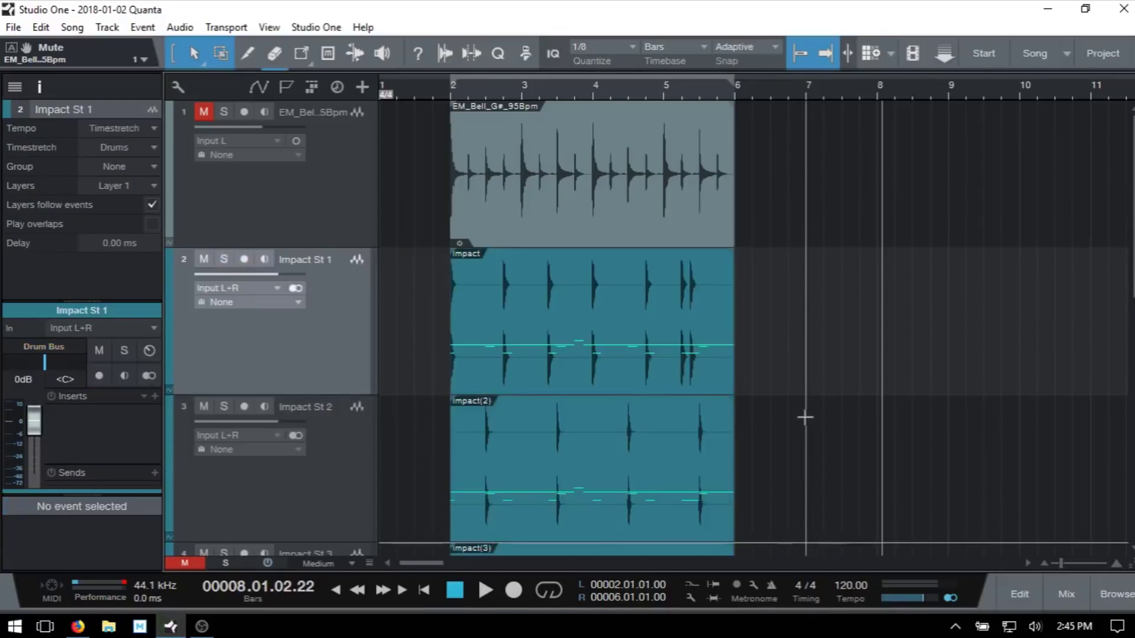
scroll(805, 418, down, 5)
scroll(806, 423, down, 5)
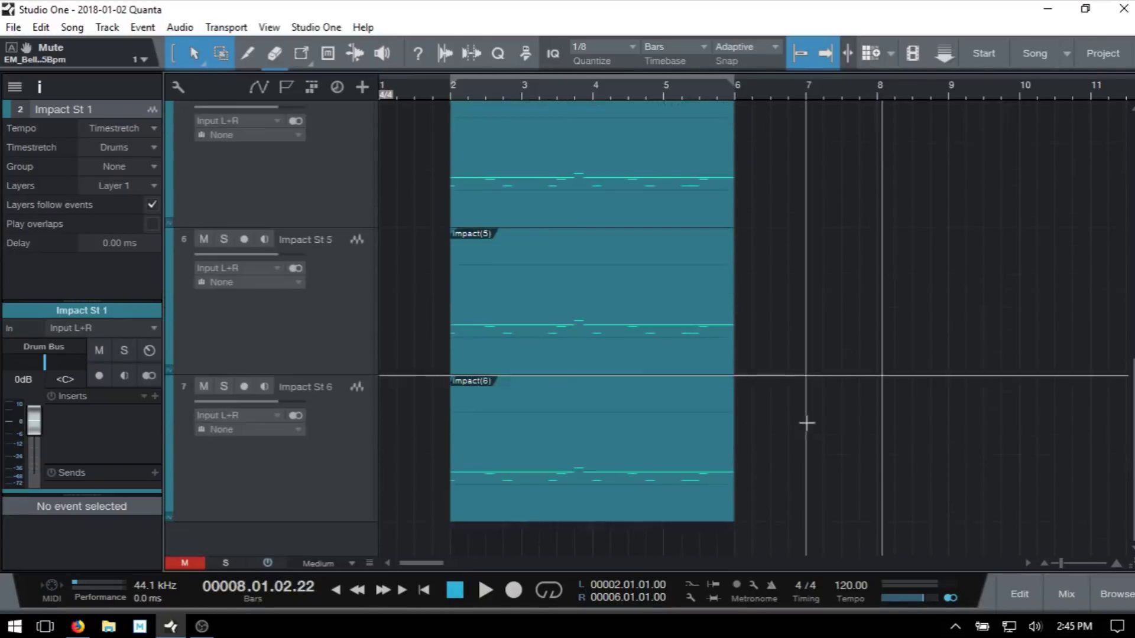
Review the new tracks in the mixer, then return to the top and select Impact St 1.
key(F3)
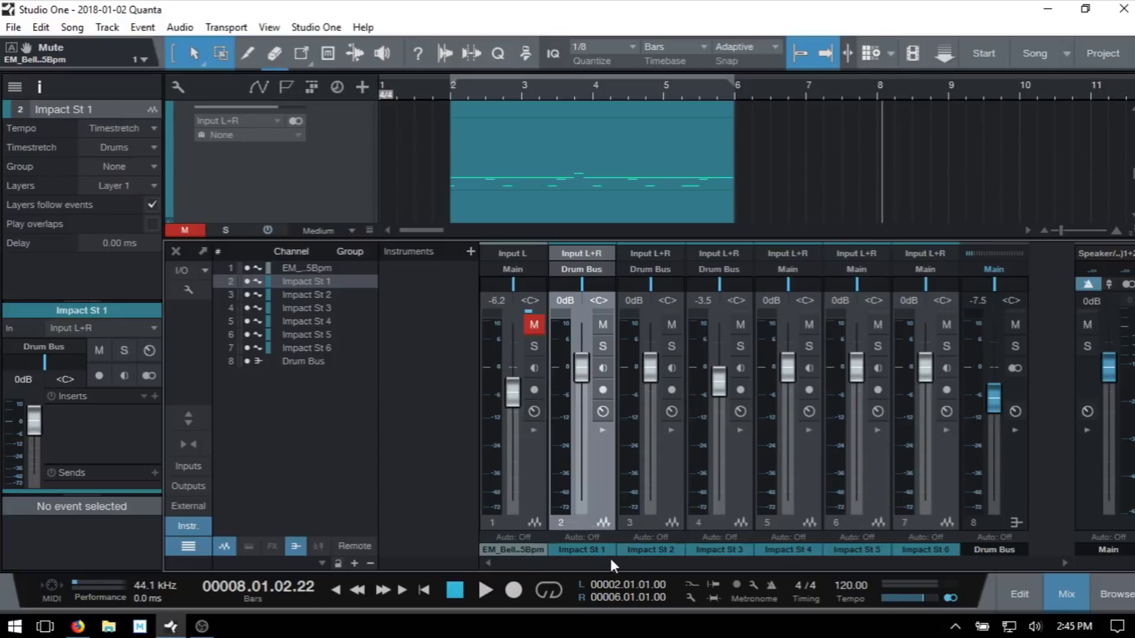
key(F3)
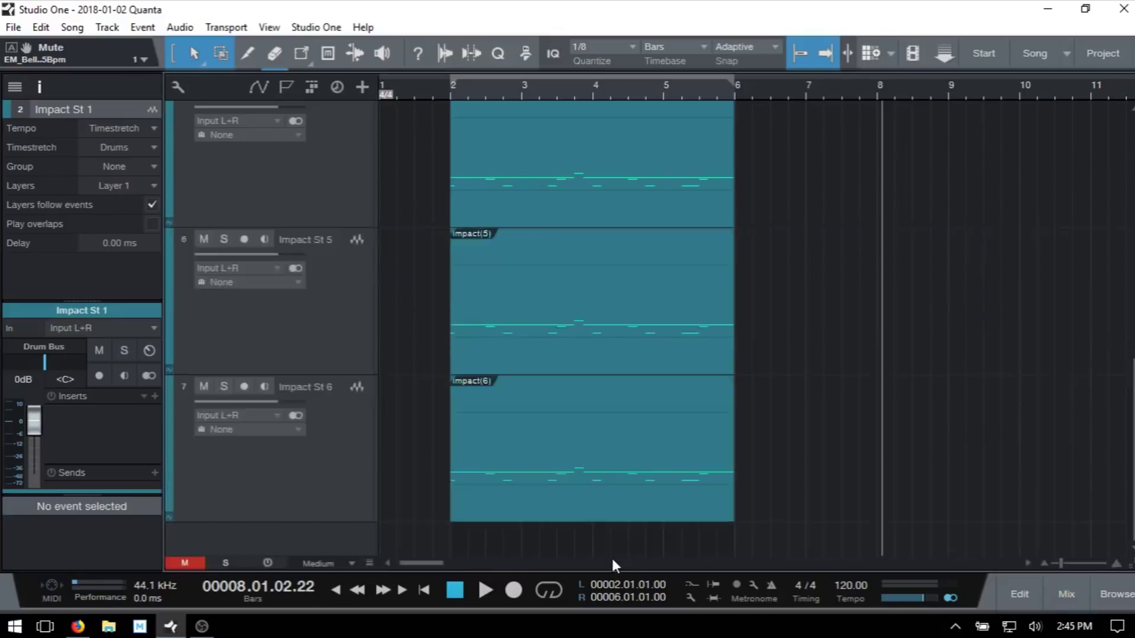
scroll(330, 341, up, 5)
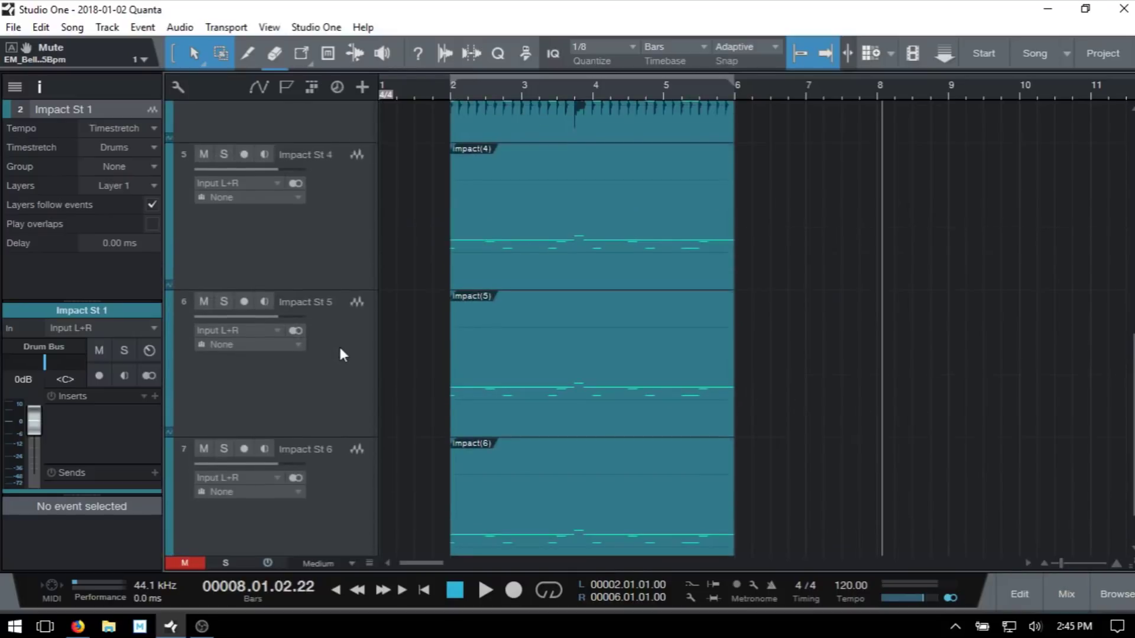
scroll(362, 393, up, 4)
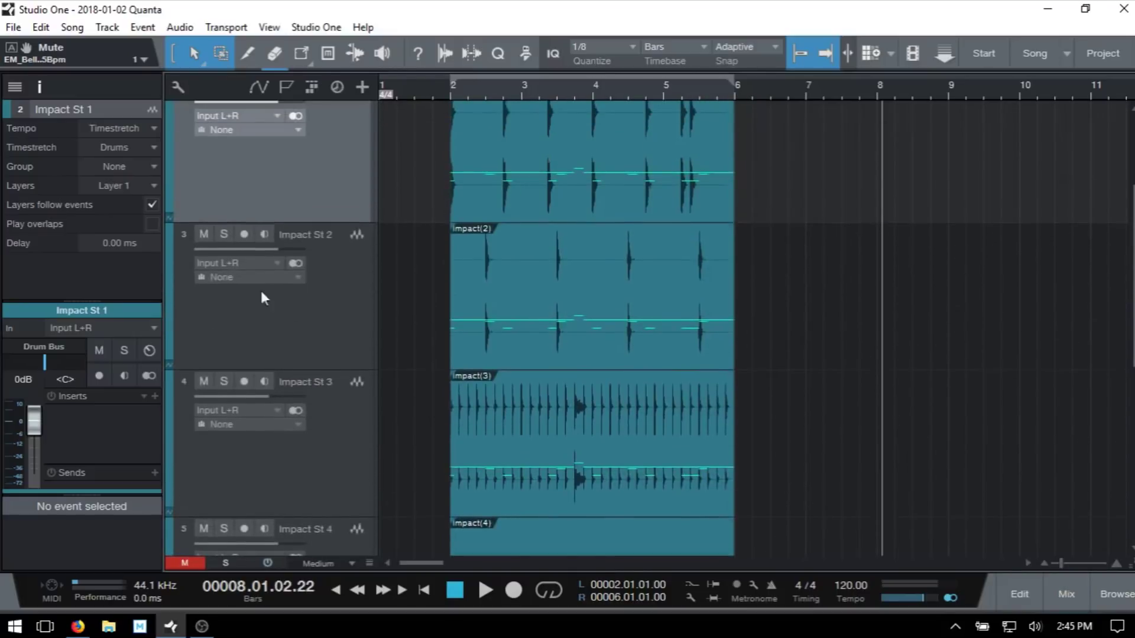
click(269, 349)
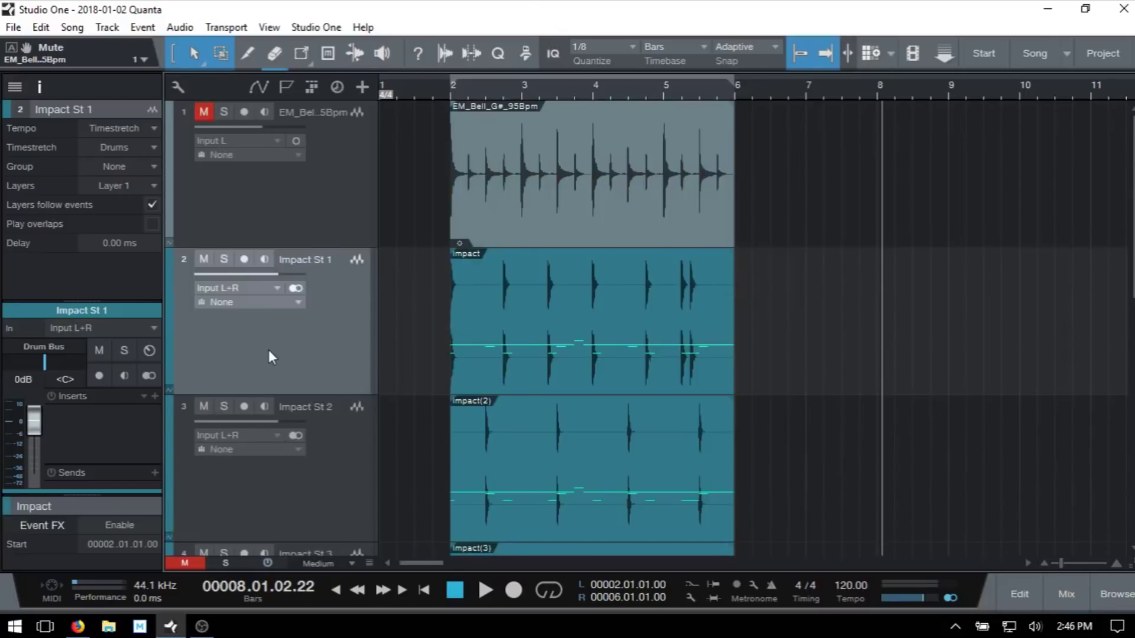
Revert Impact St 1 to the instrument track and switch off Impact outputs St 6, St 5 and St 4.
right_click(268, 350)
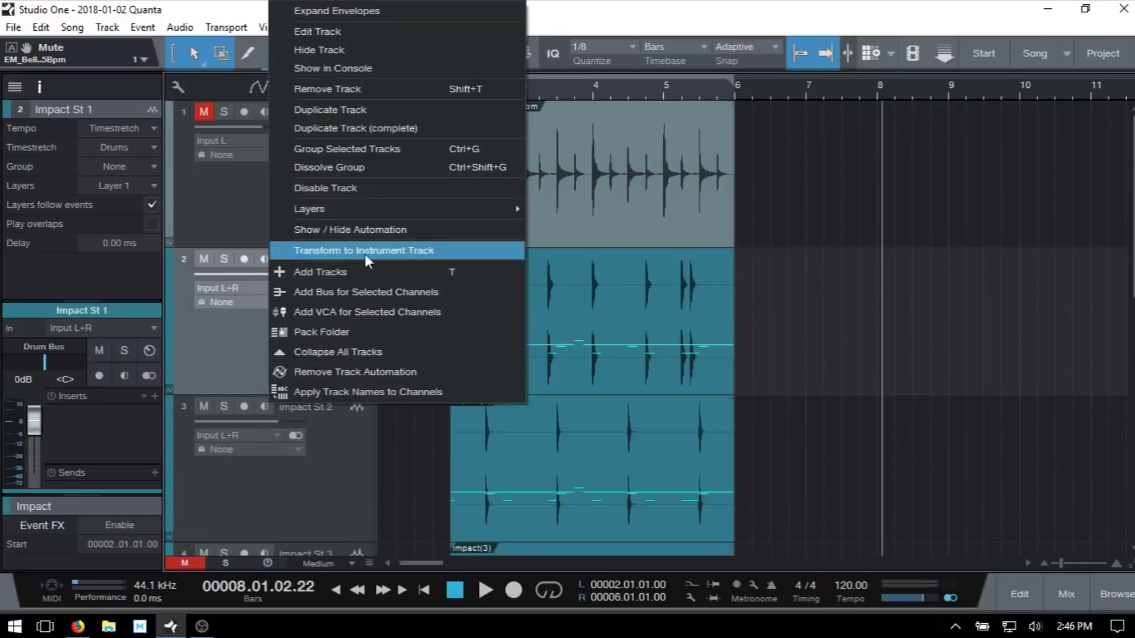
click(383, 250)
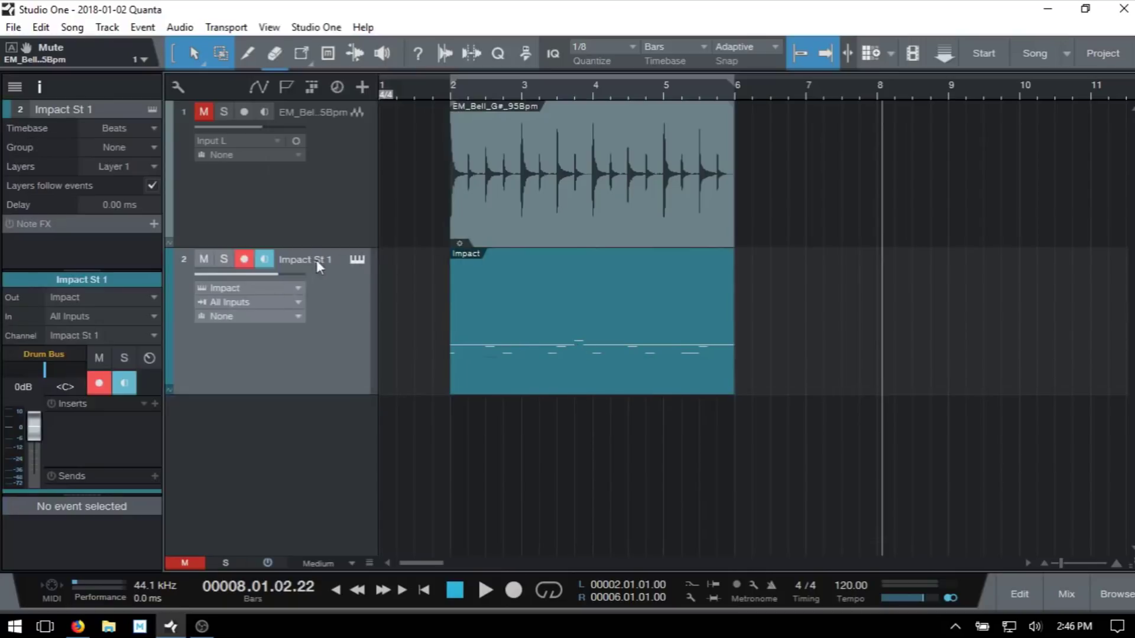
click(356, 259)
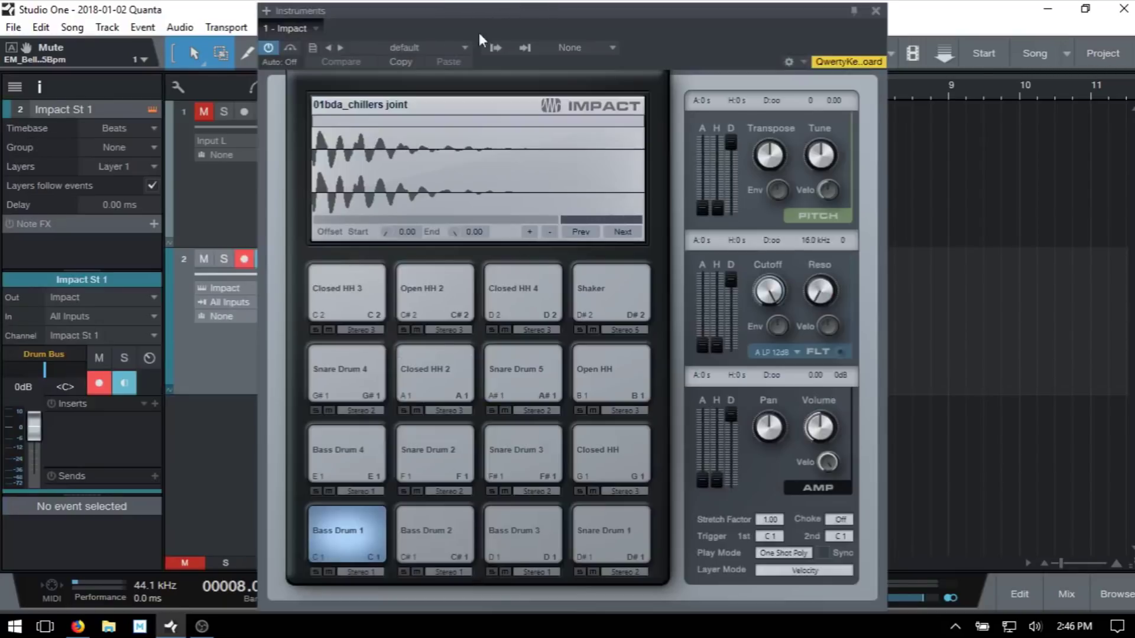
click(493, 49)
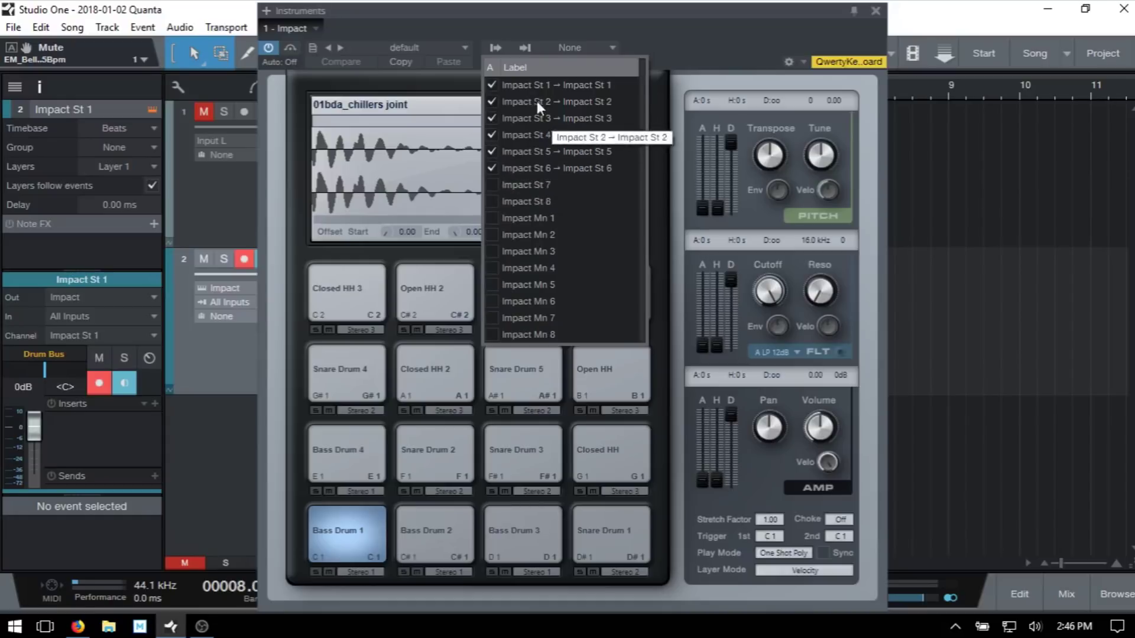
click(490, 168)
click(491, 152)
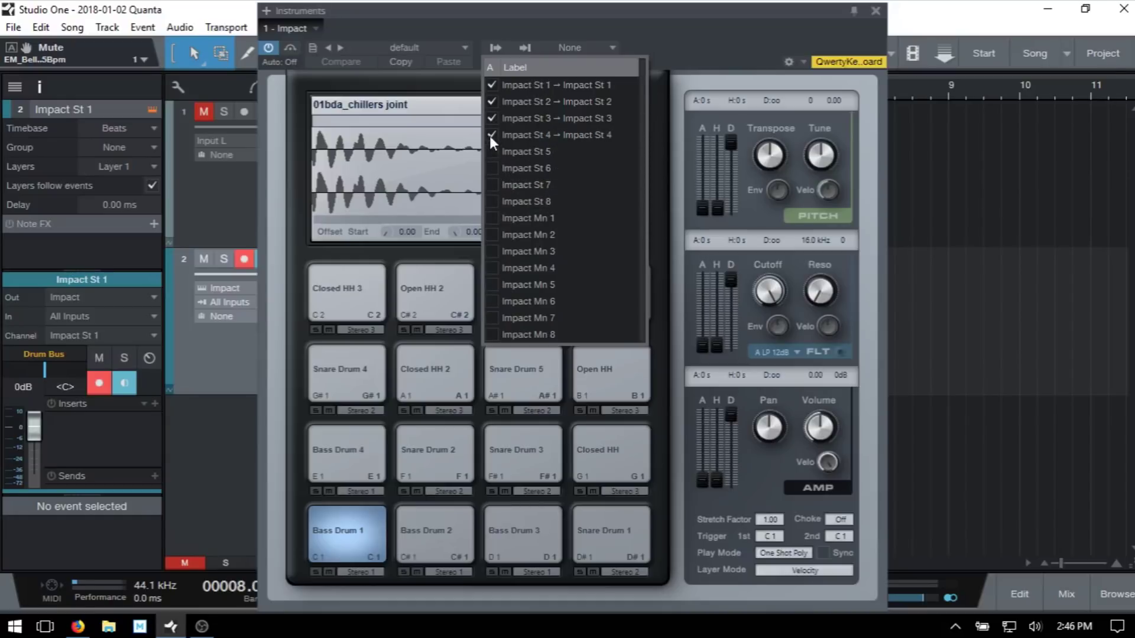
click(491, 134)
click(700, 37)
click(874, 12)
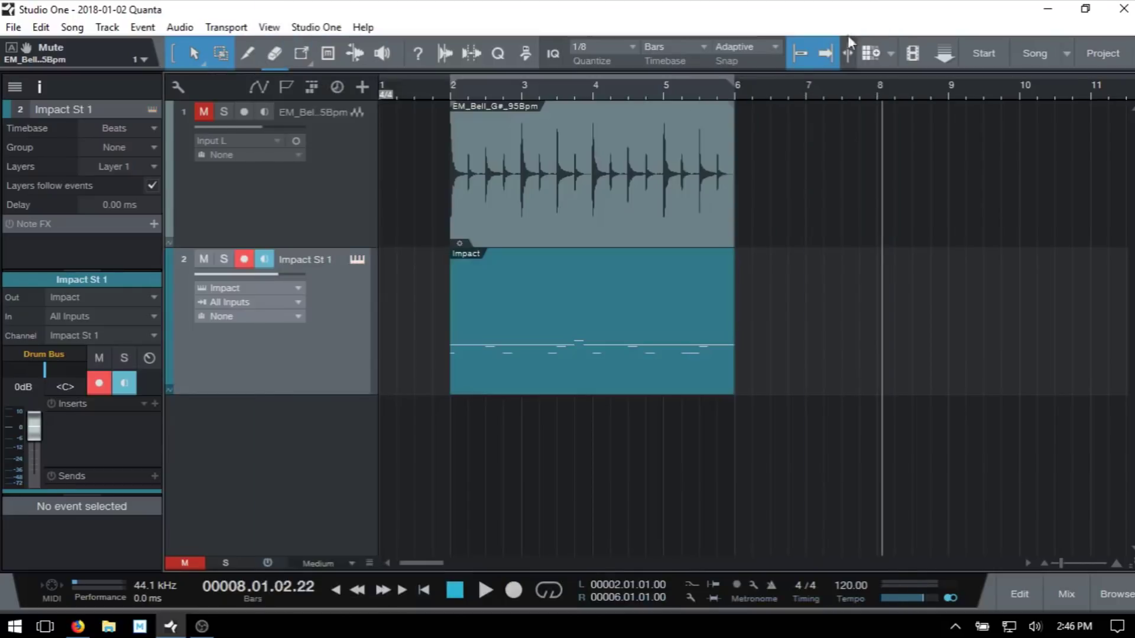
Transform the Impact track 2 to audio with Render All Channels, producing Impact St 1–3.
click(317, 358)
right_click(317, 358)
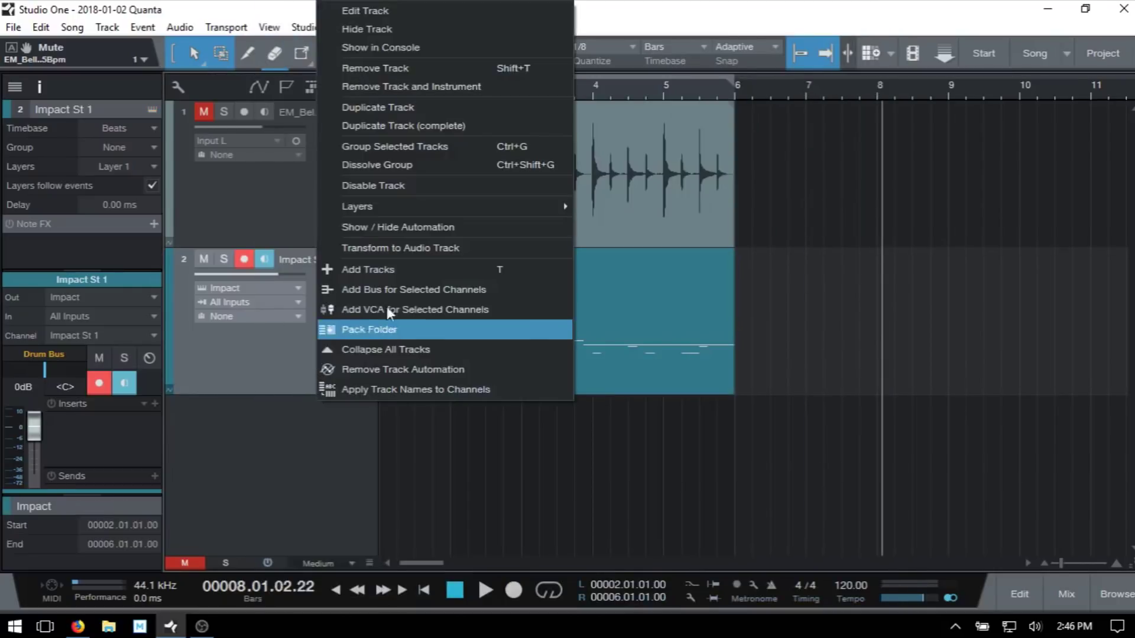
click(425, 247)
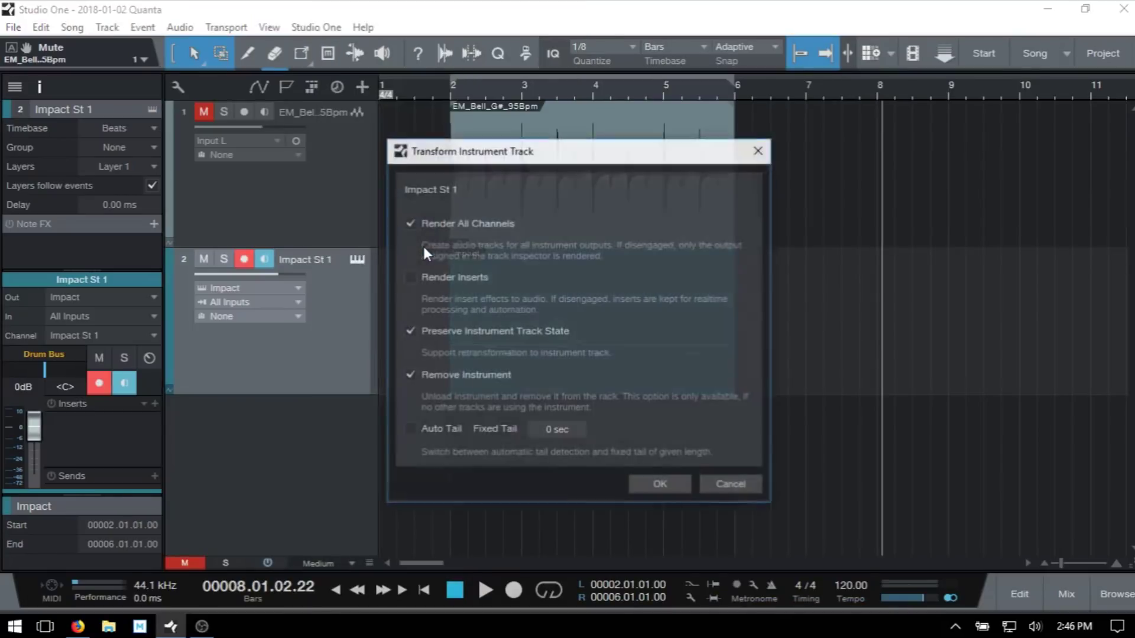
click(660, 487)
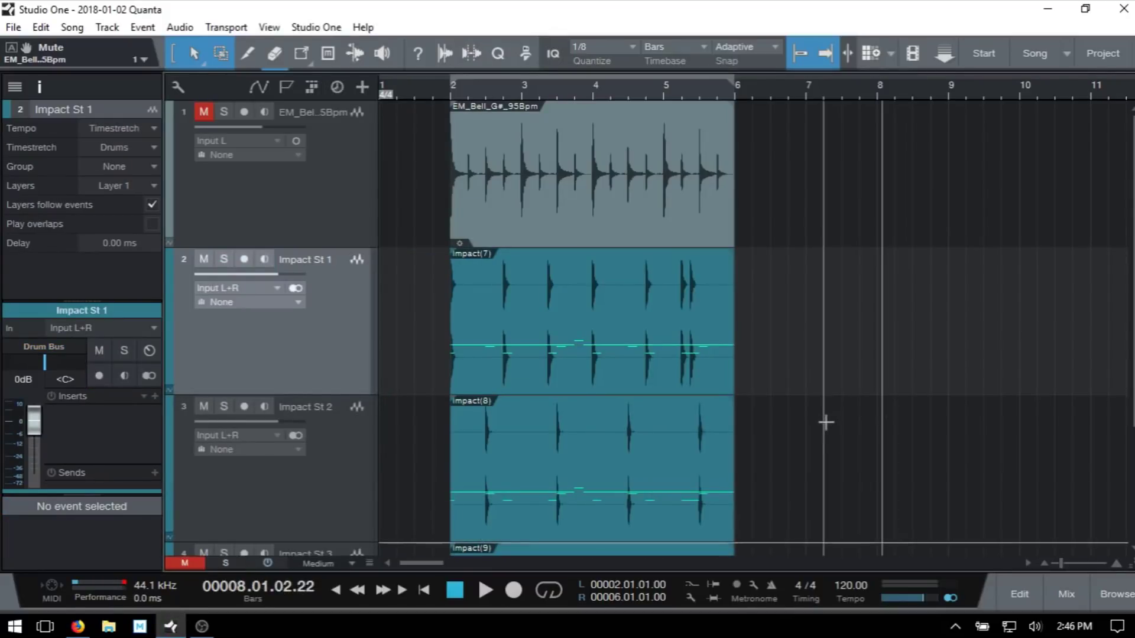
scroll(826, 422, down, 3)
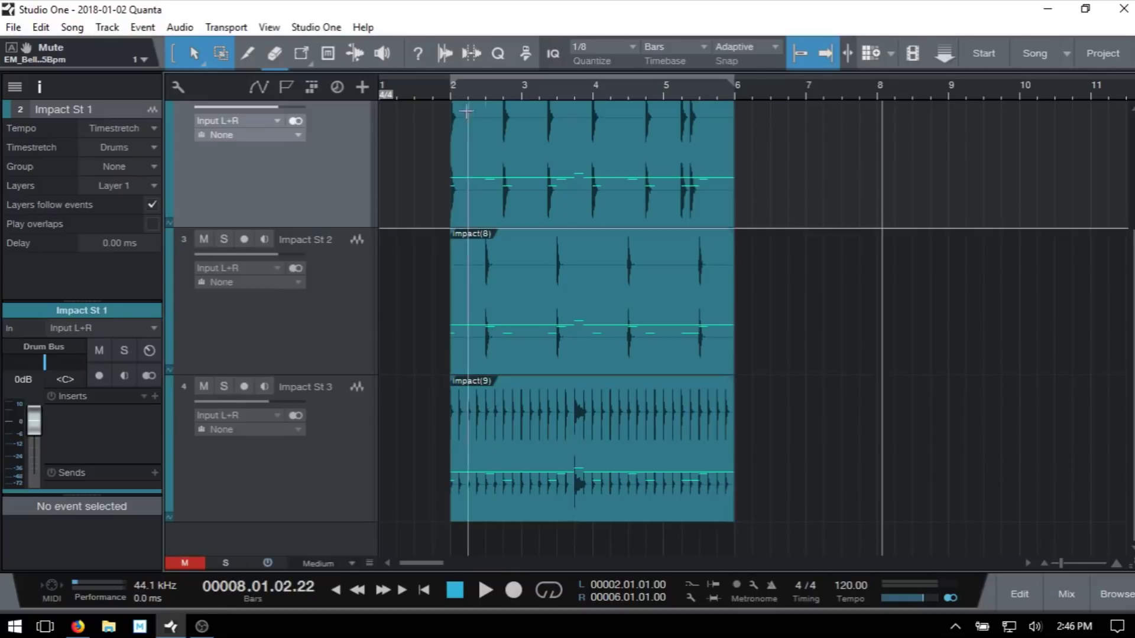
click(433, 88)
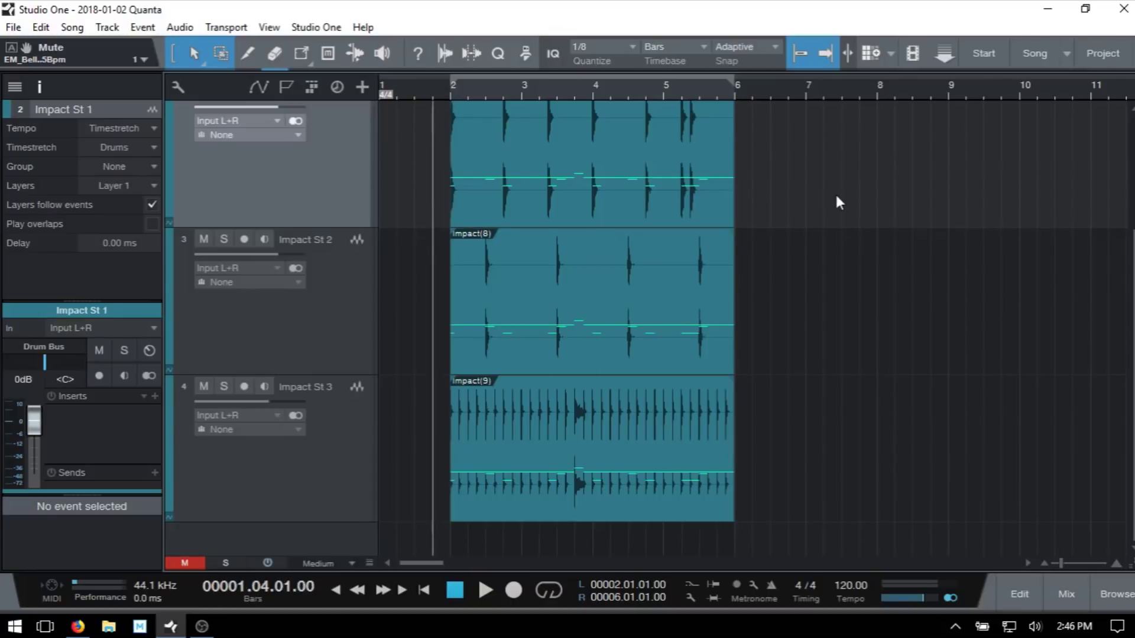
key(space)
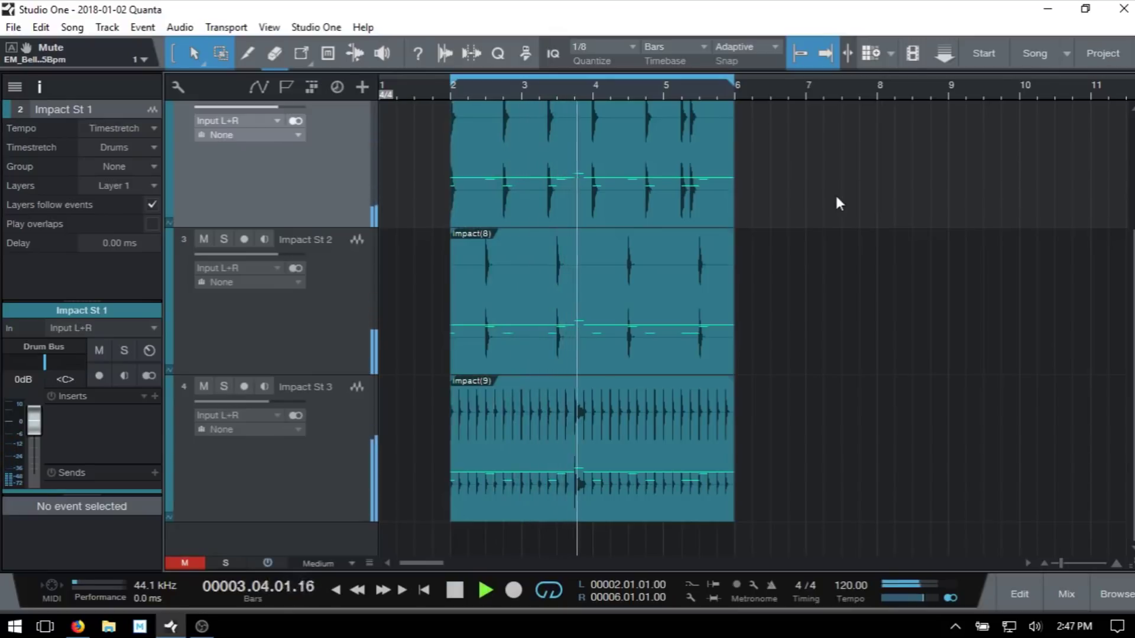
key(F3)
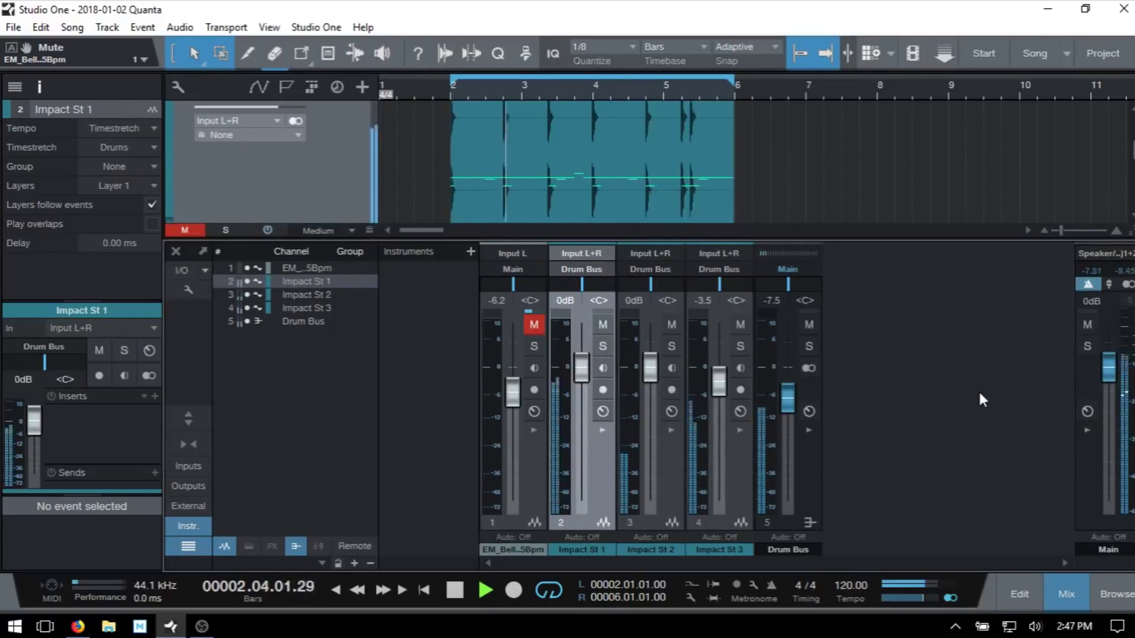
key(F3)
key(space)
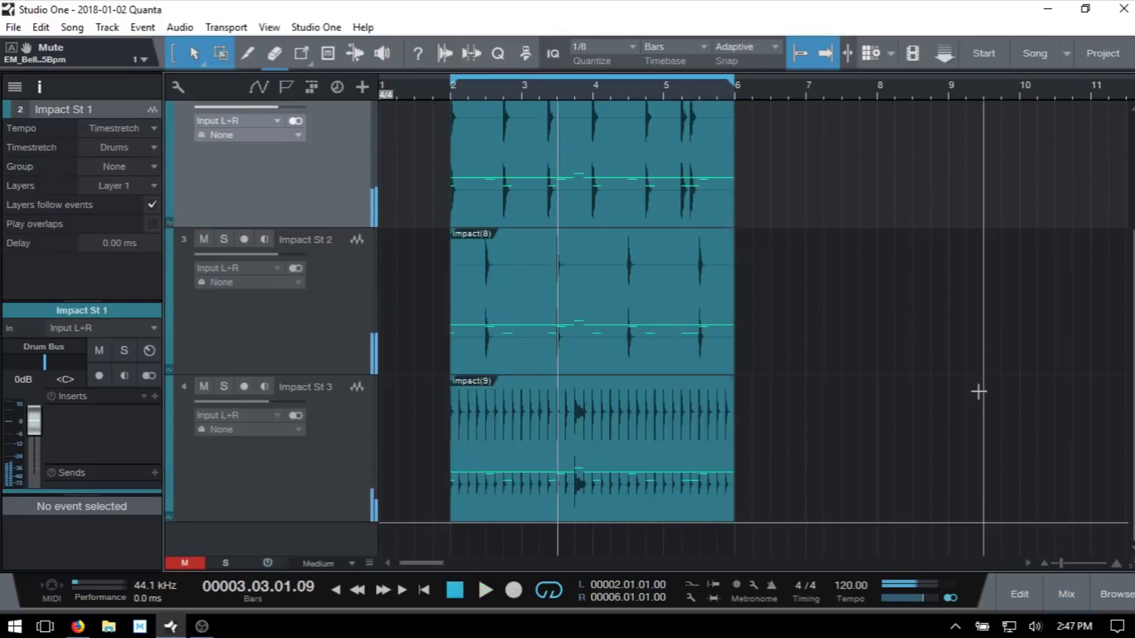
scroll(964, 393, up, 3)
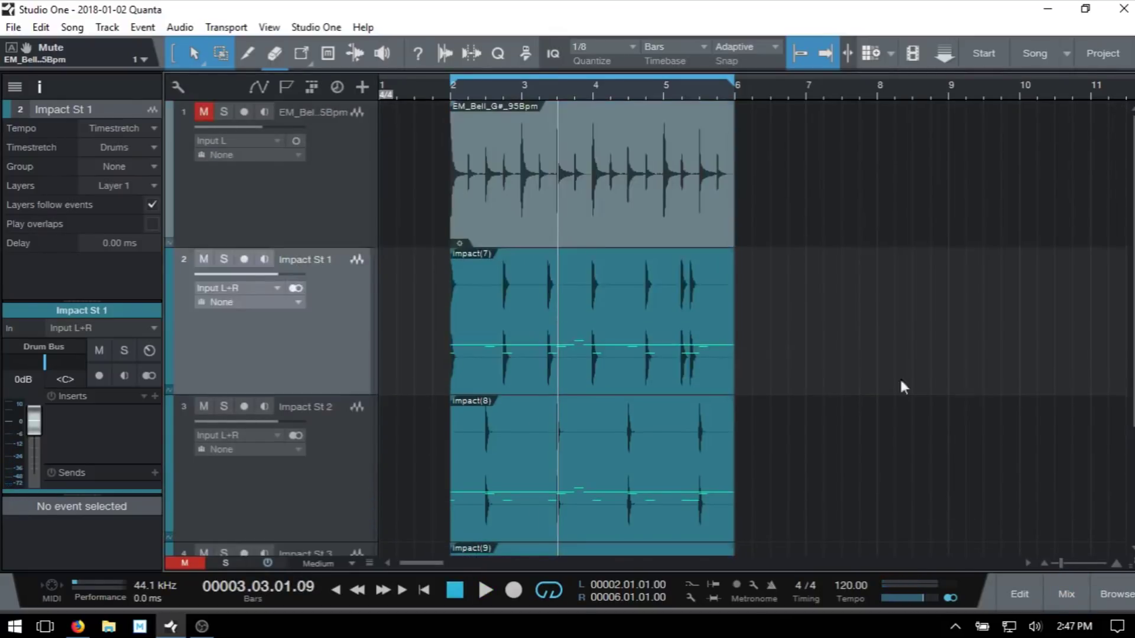
Revert the Impact St tracks to the instrument track and add an audio track named 'Drums'.
right_click(278, 341)
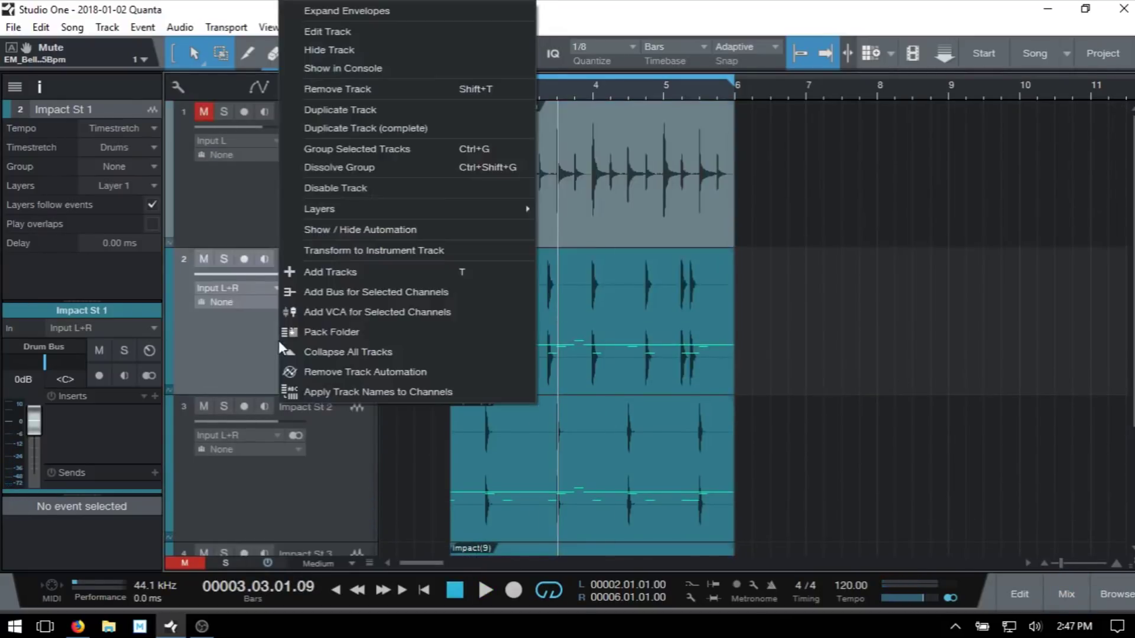
click(358, 253)
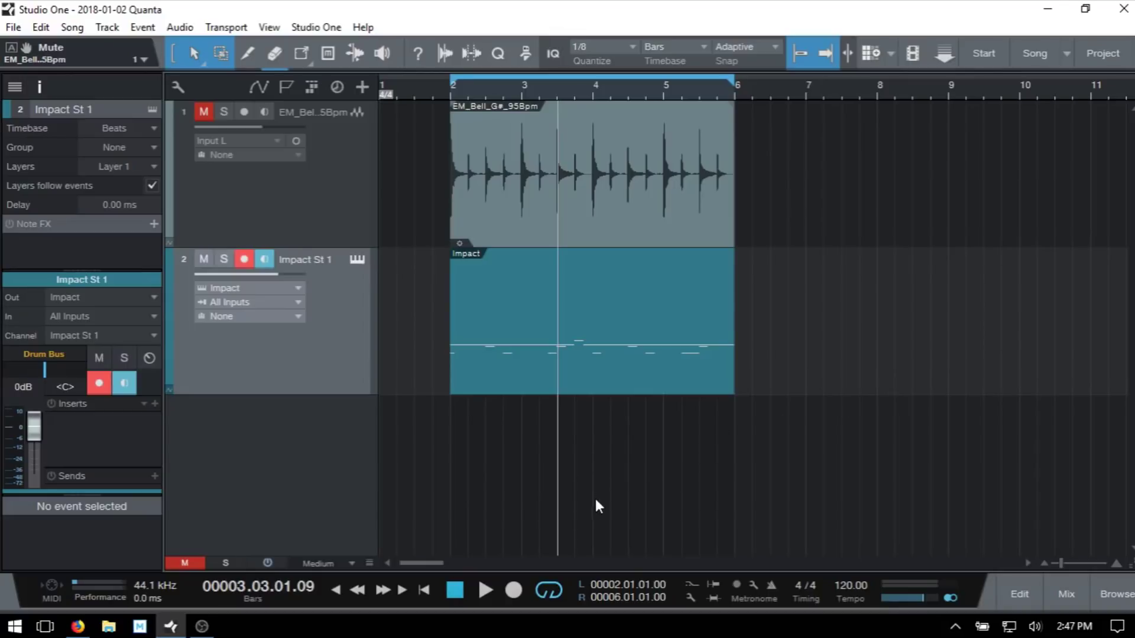
key(t)
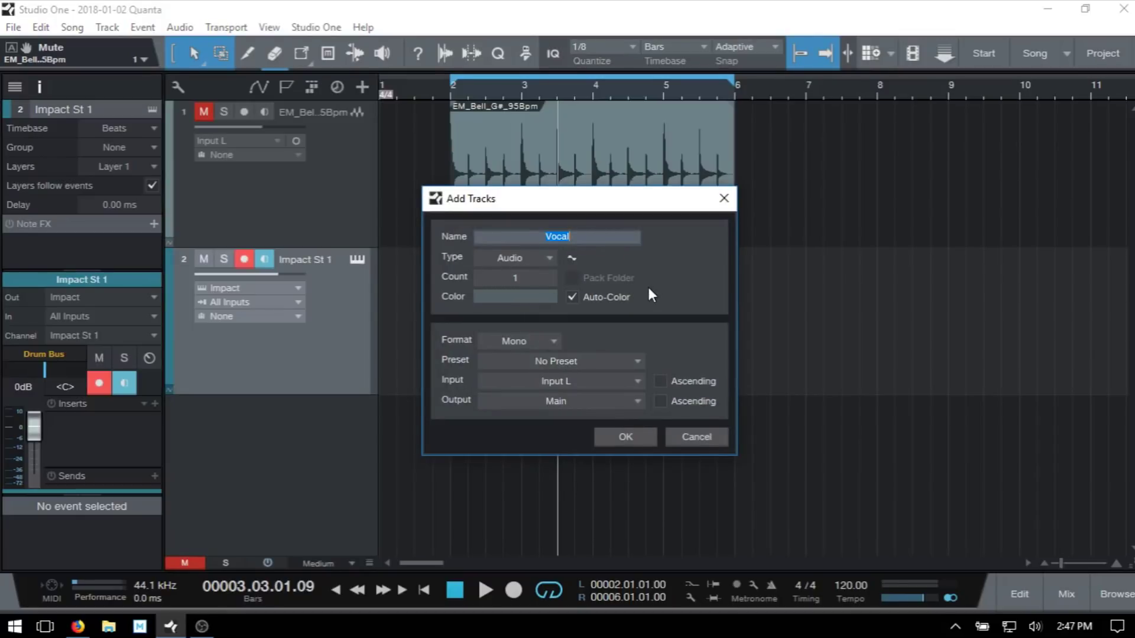
text(Drums)
key(Return)
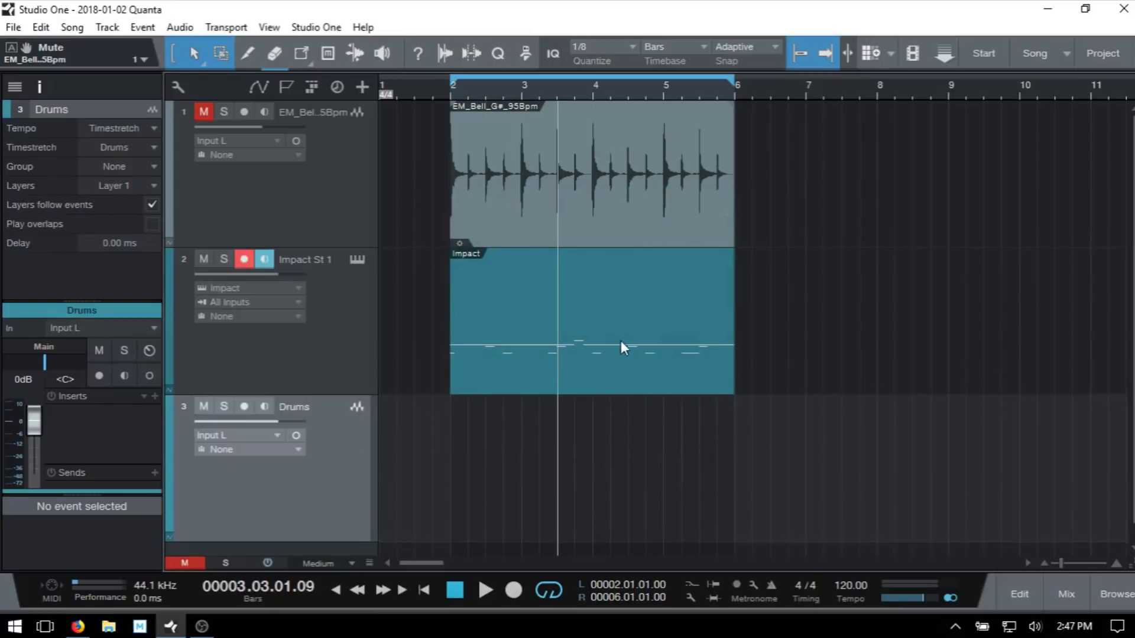
Drag the Impact part onto the Drums track to render it as audio, then audition it.
drag(622, 349, 619, 471)
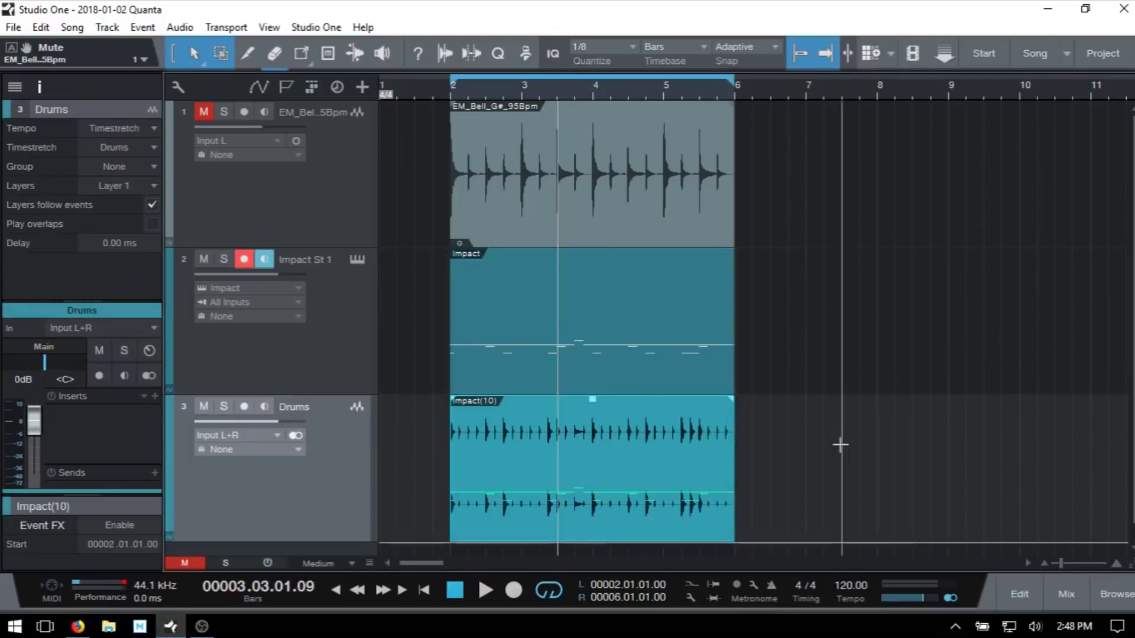
scroll(974, 456, down, 1)
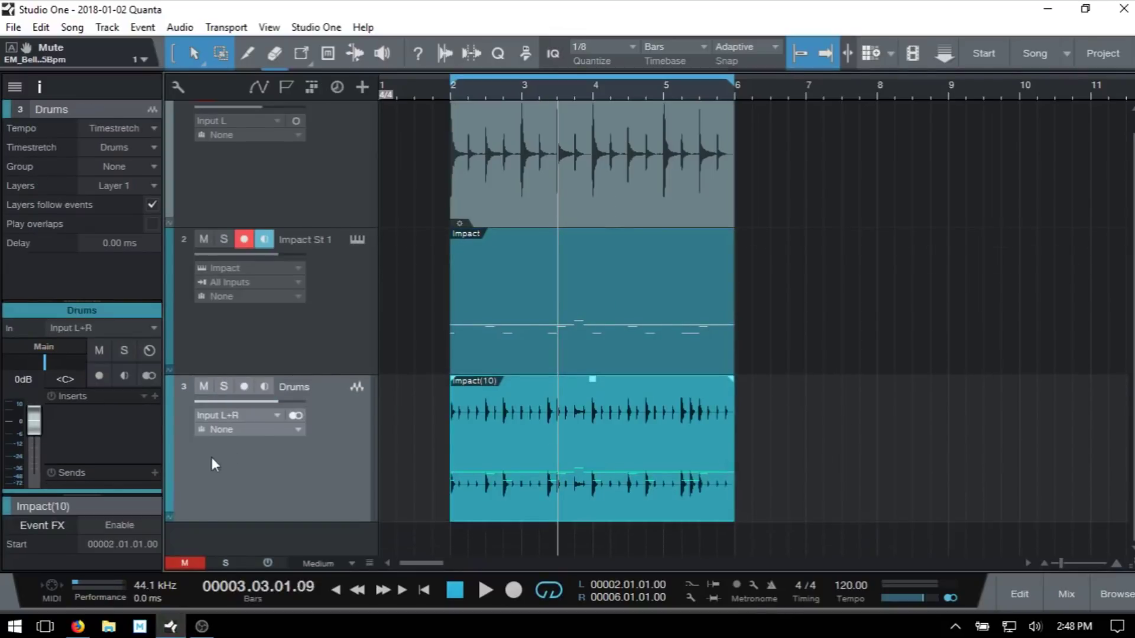
key(space)
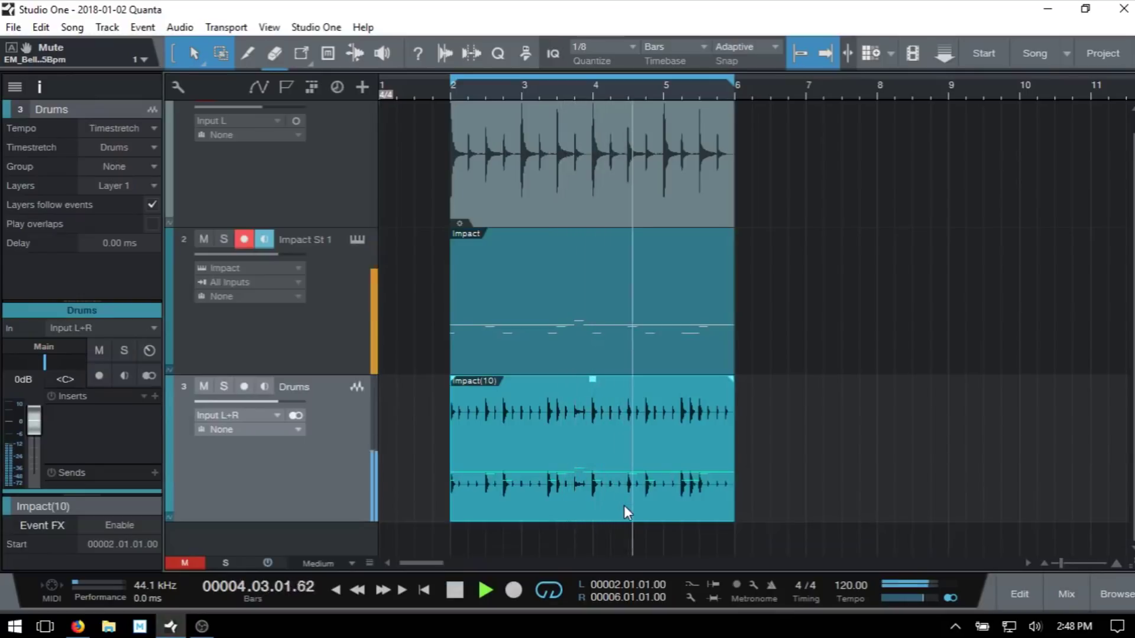
key(space)
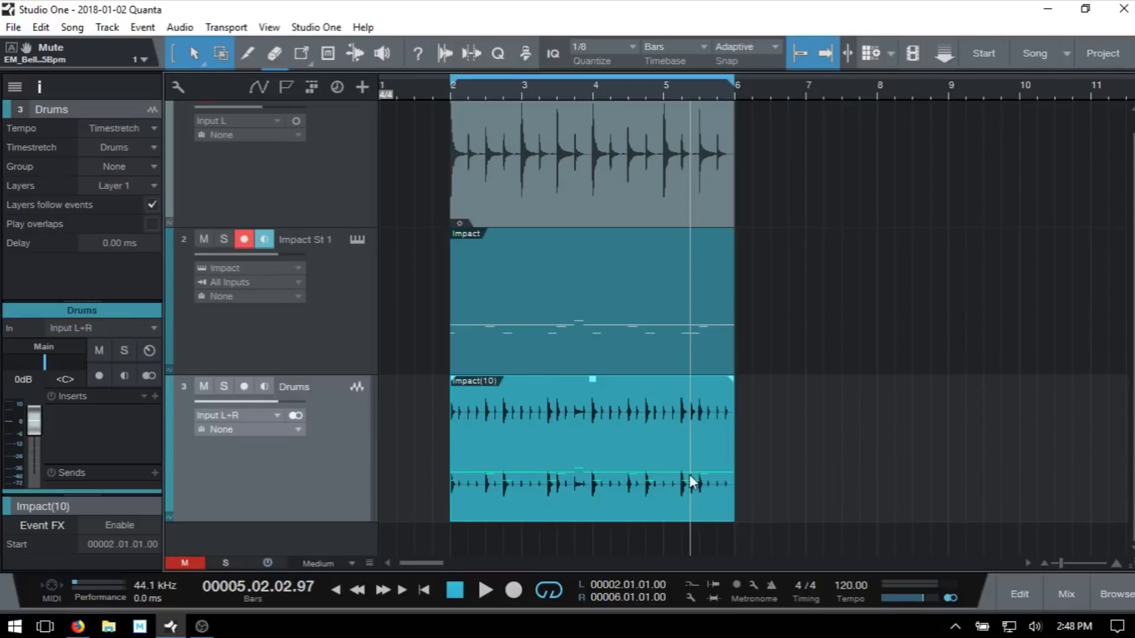
Erase the rendered Impact(10) audio event from the Drums track.
click(651, 457)
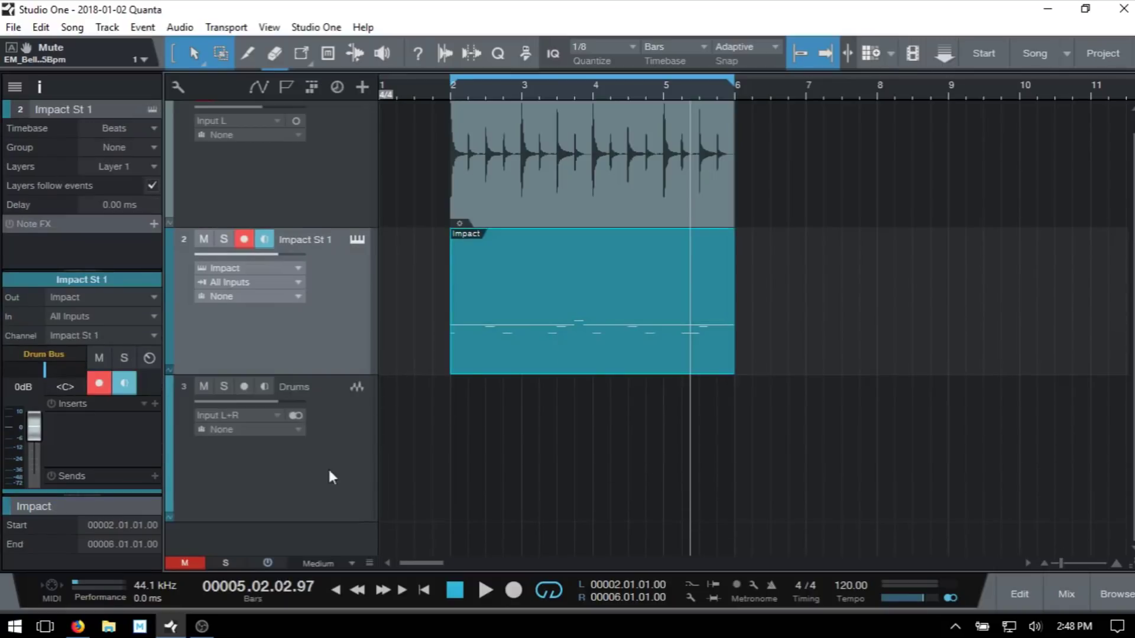